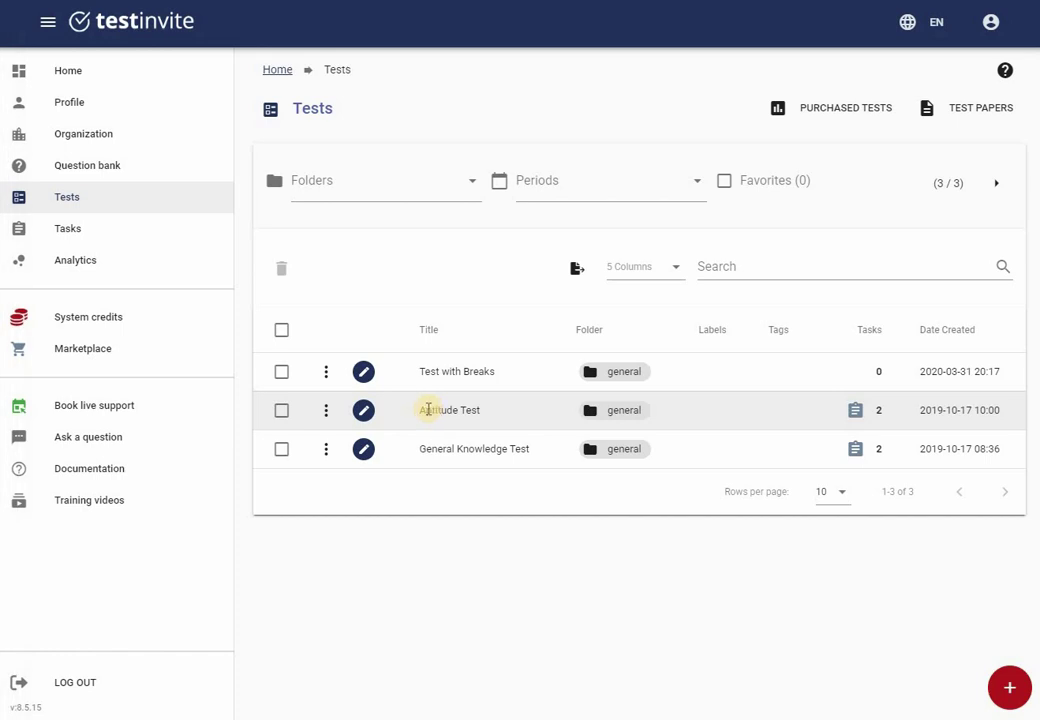
- From the tests list, create and save 'Example test' with a first section titled 'Math'
click(85, 201)
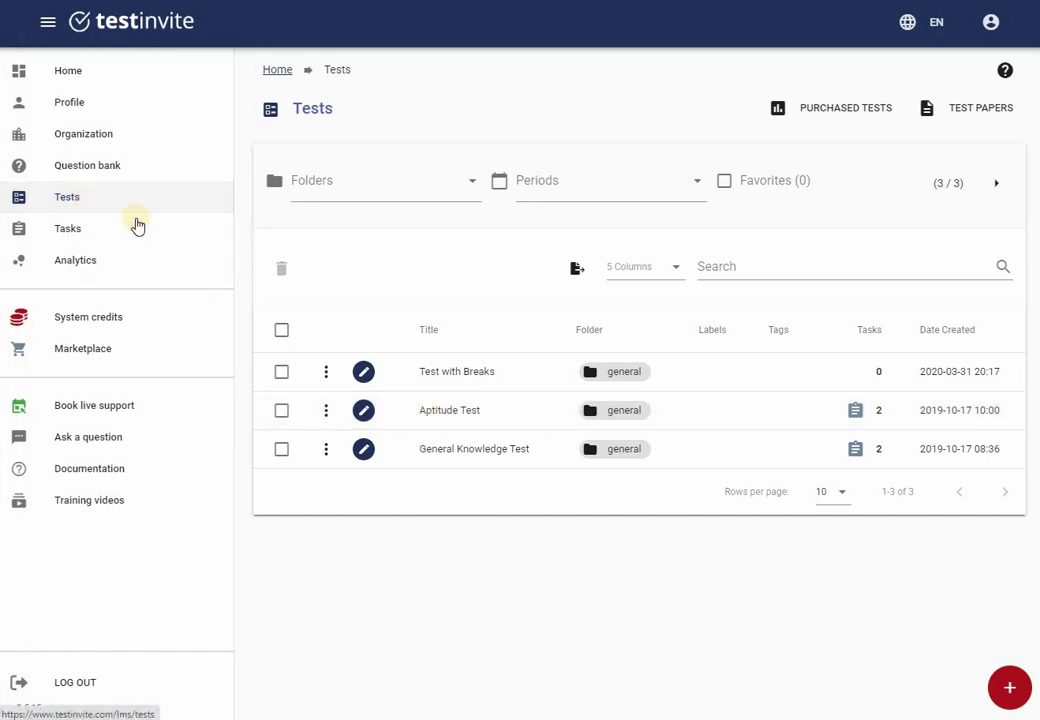
click(1009, 688)
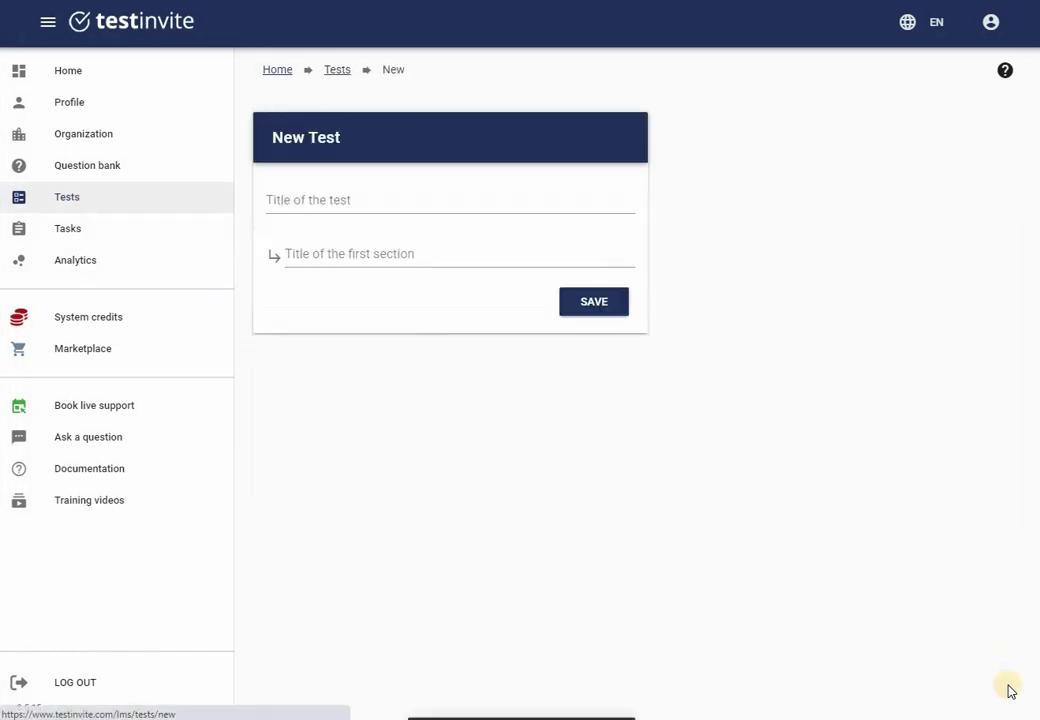
click(333, 197)
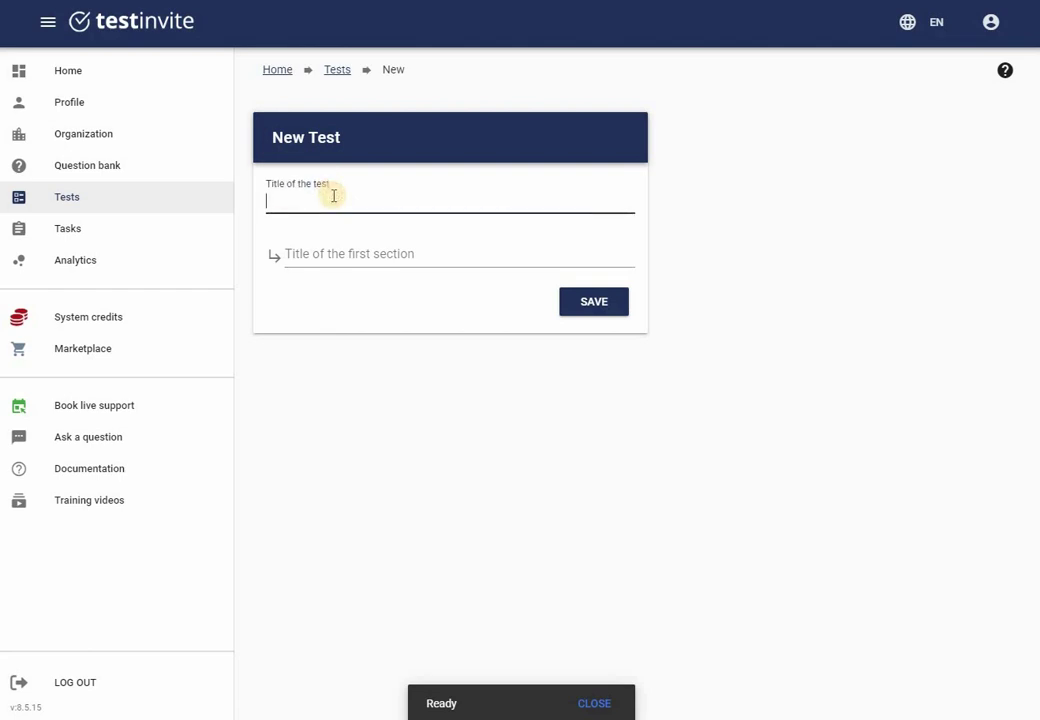
text(Example test)
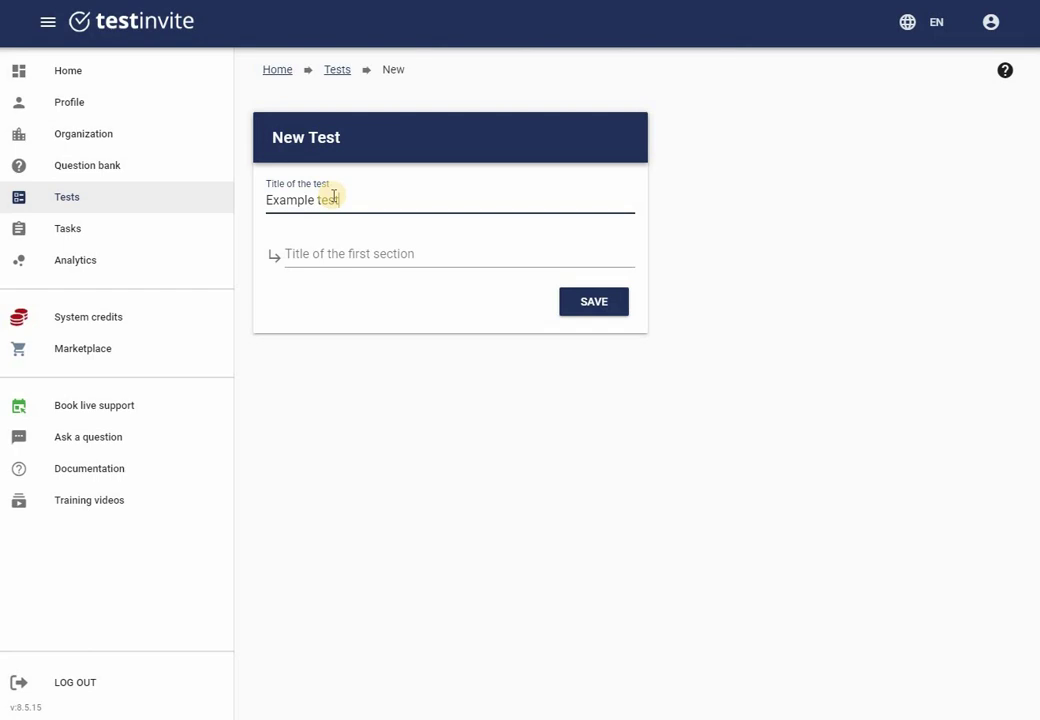
key(Tab)
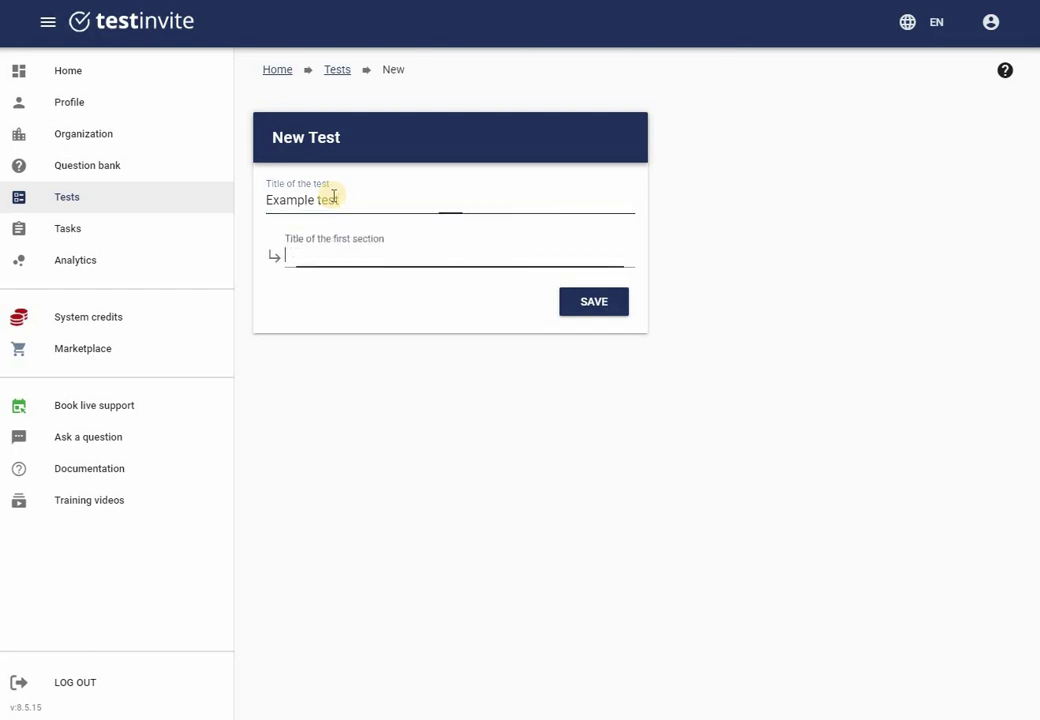
text(Math)
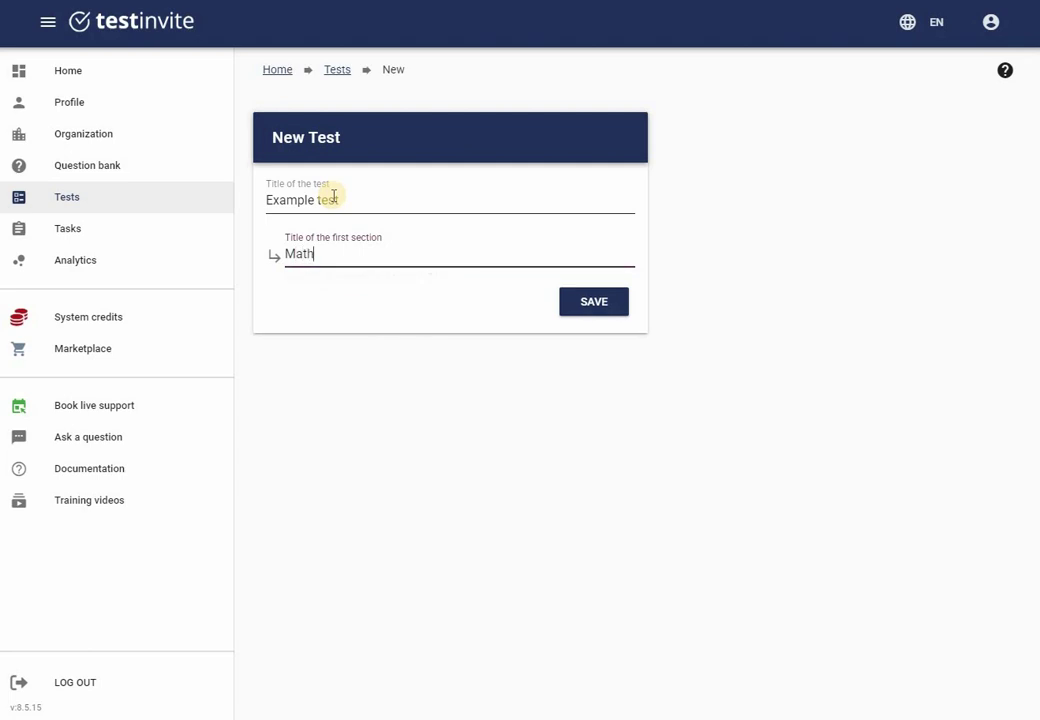
click(589, 318)
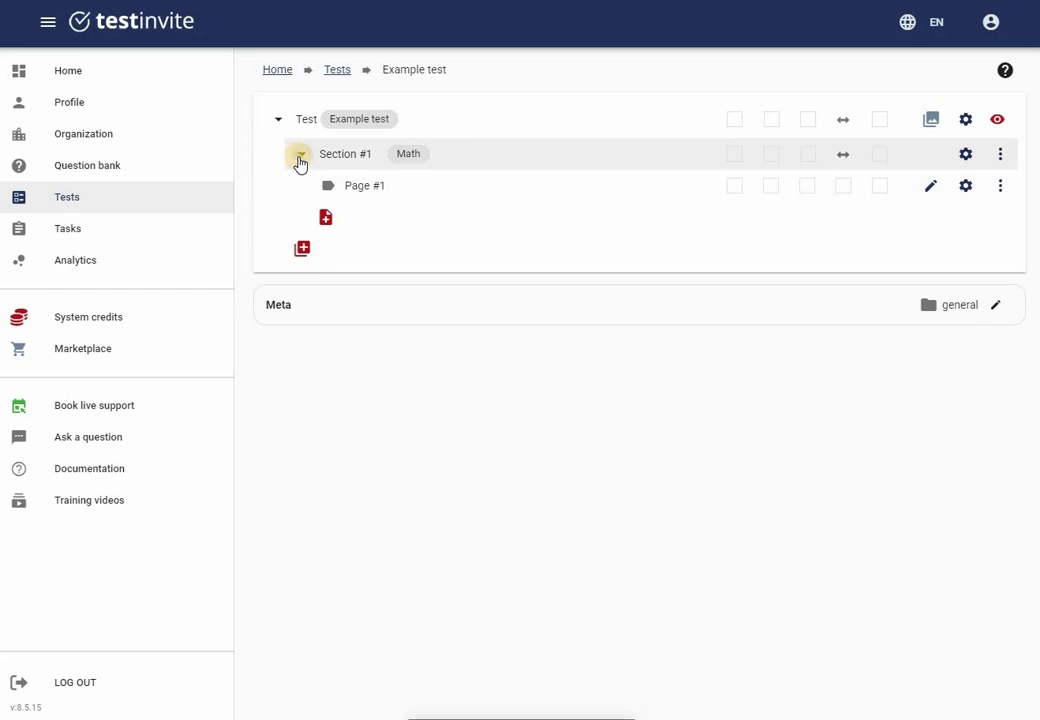
- Collapse the Math section, then add and save a second section titled 'English'
click(300, 158)
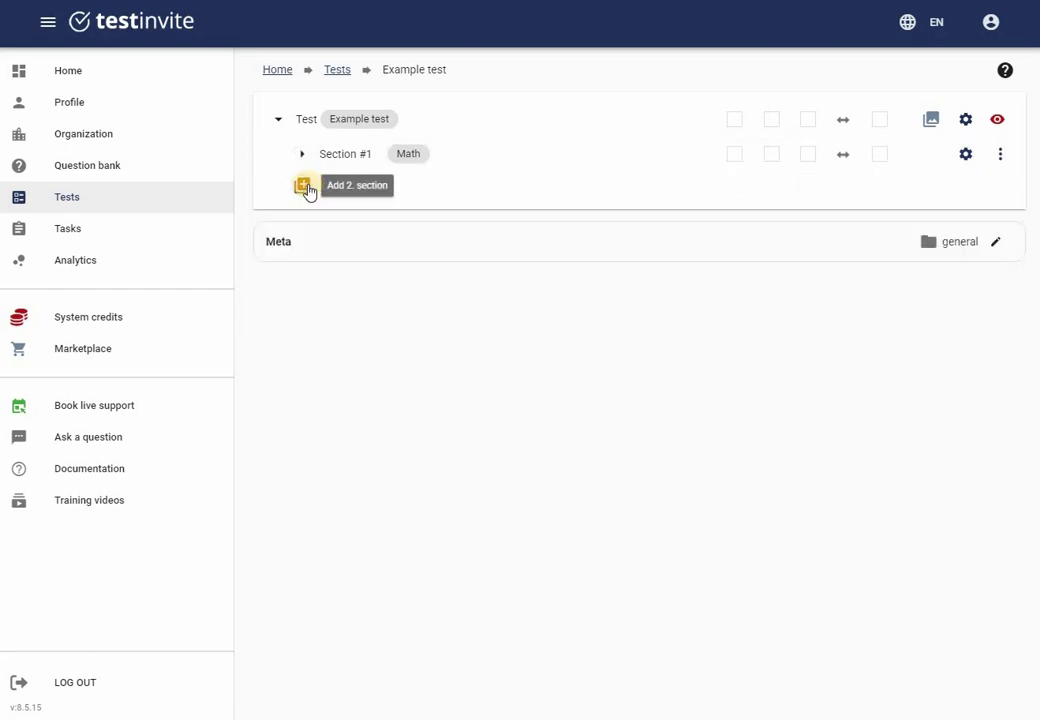
click(308, 191)
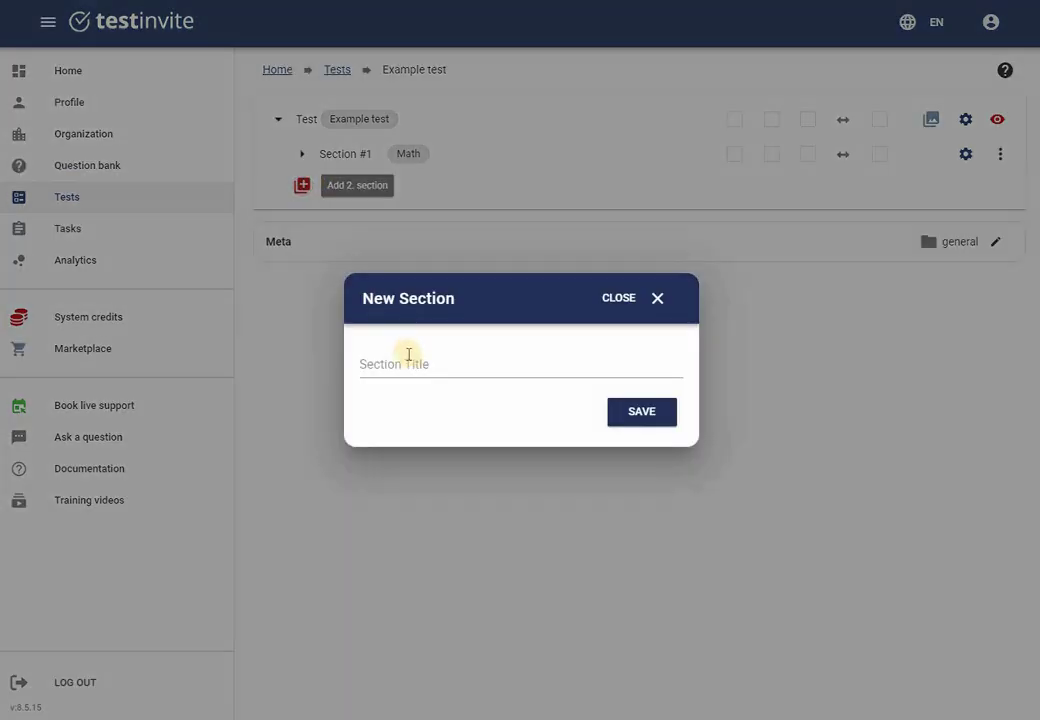
click(411, 359)
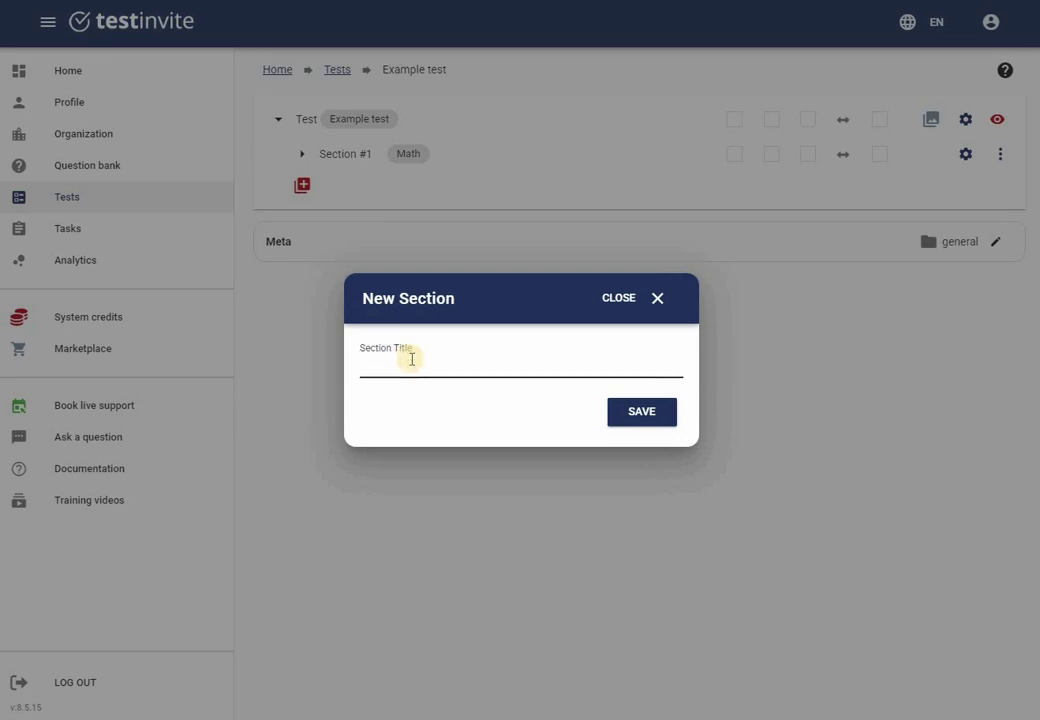
text(English)
click(627, 419)
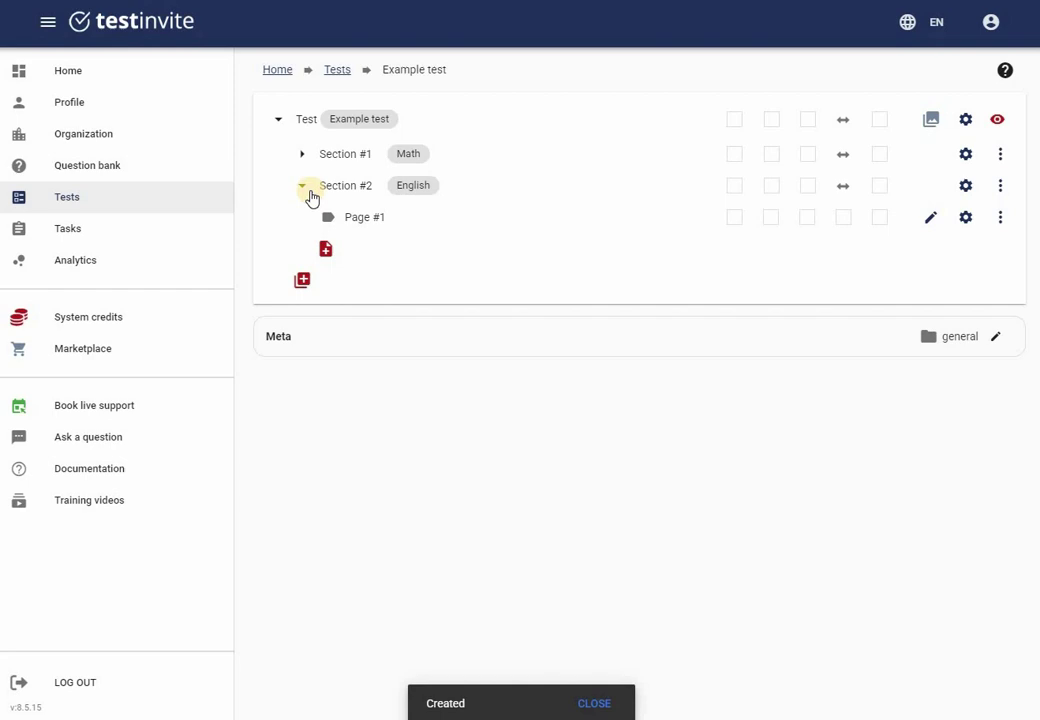
click(309, 194)
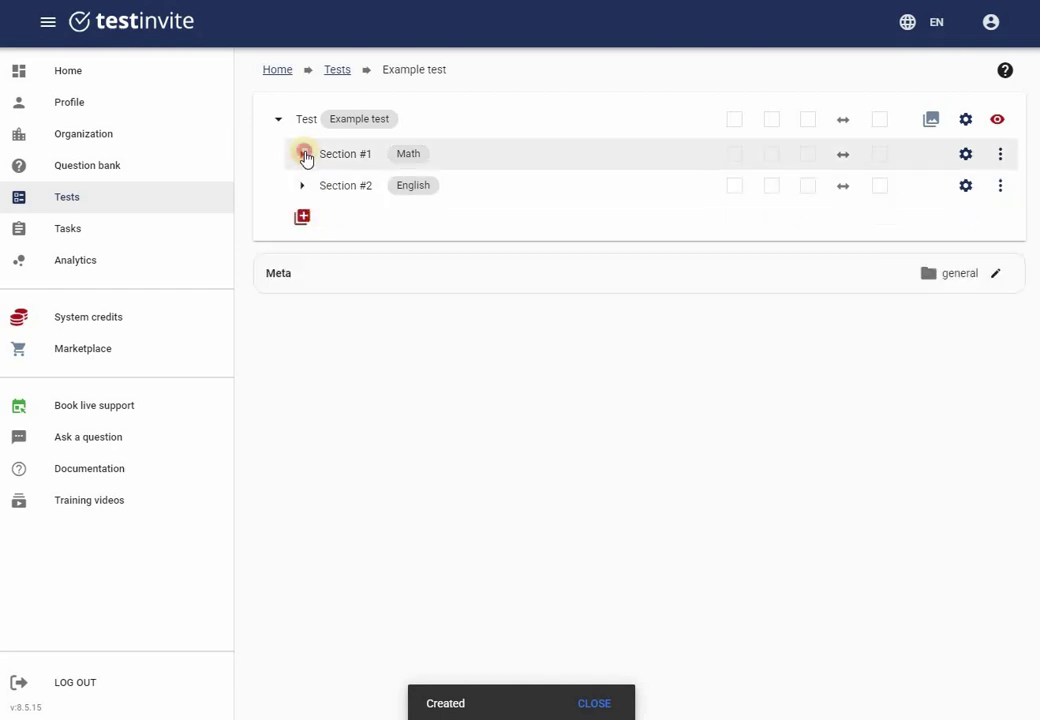
- Expand both sections and add a plain Page #2 to Math and to English
click(305, 155)
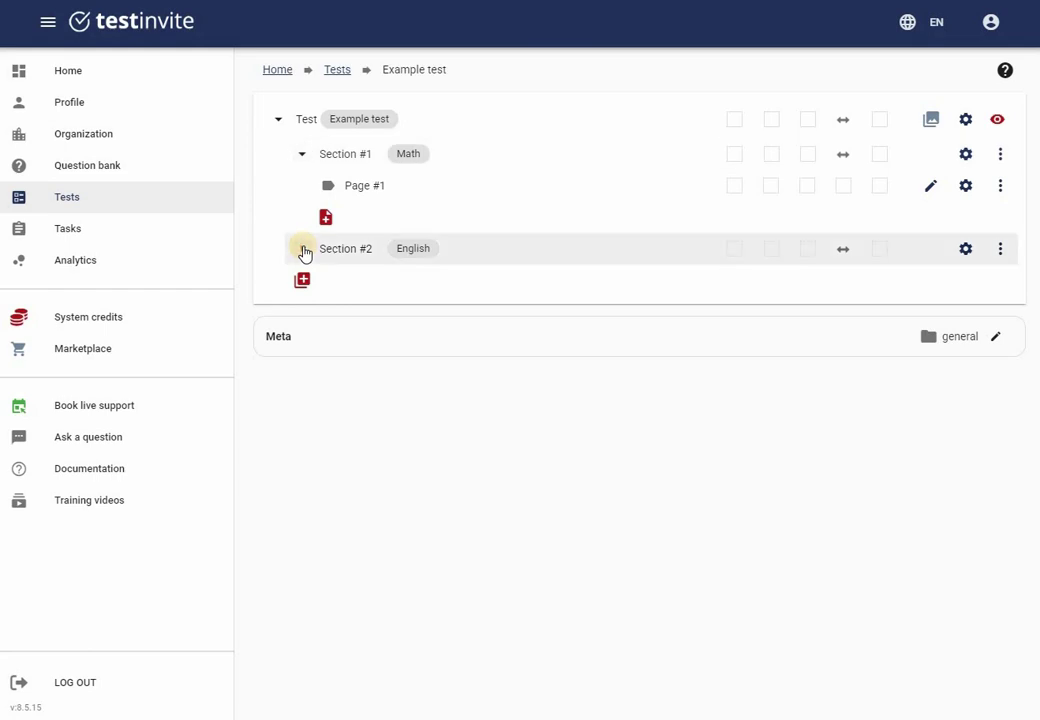
click(305, 250)
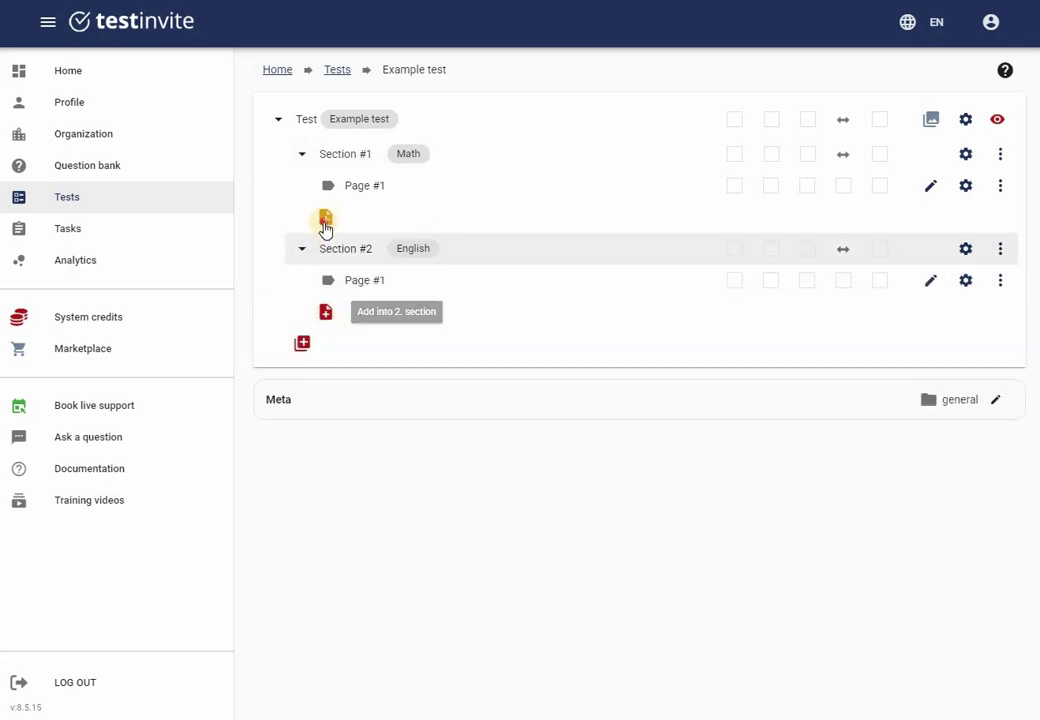
click(325, 224)
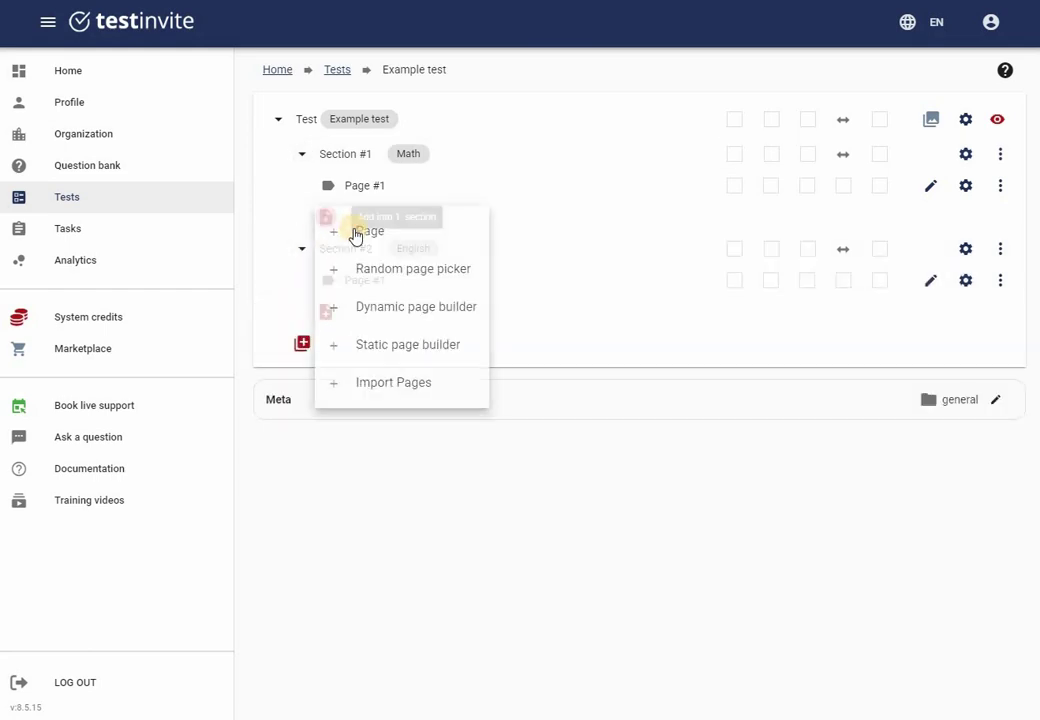
click(353, 308)
click(328, 346)
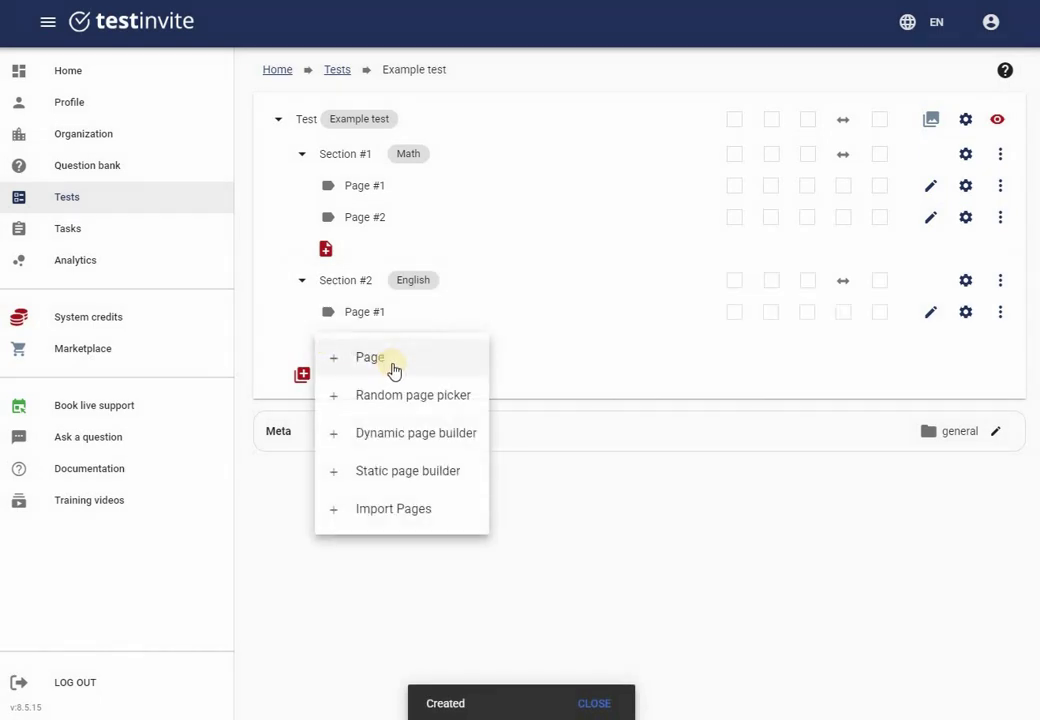
click(393, 369)
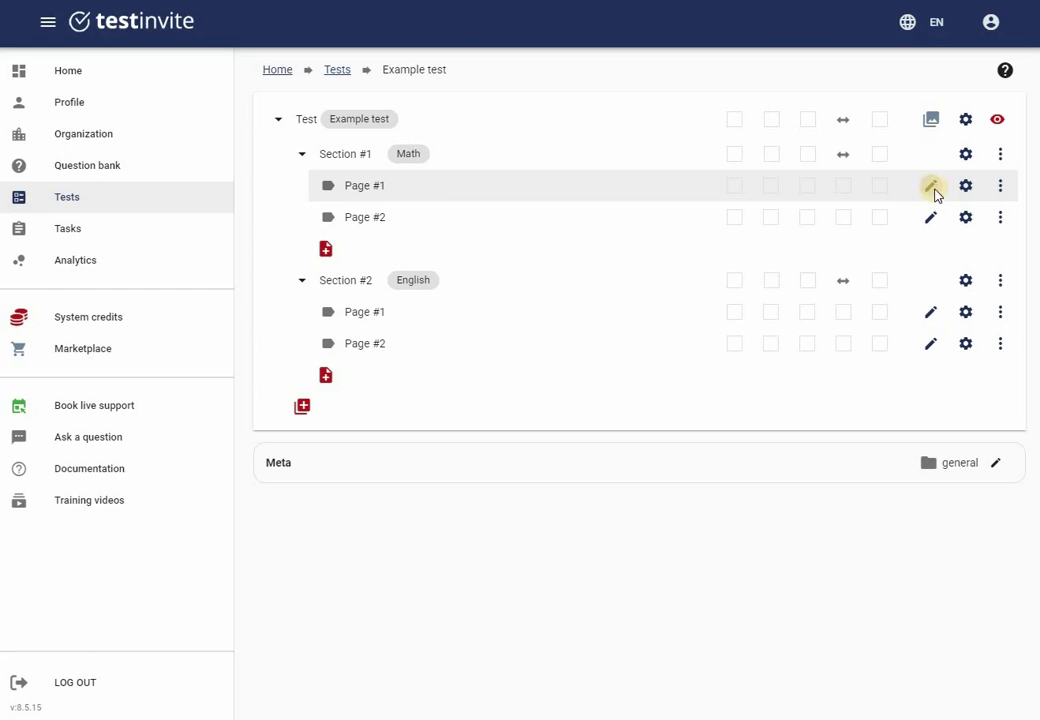
- Edit Math's Page #1 and browse the question bank's Math folder for questions
click(932, 188)
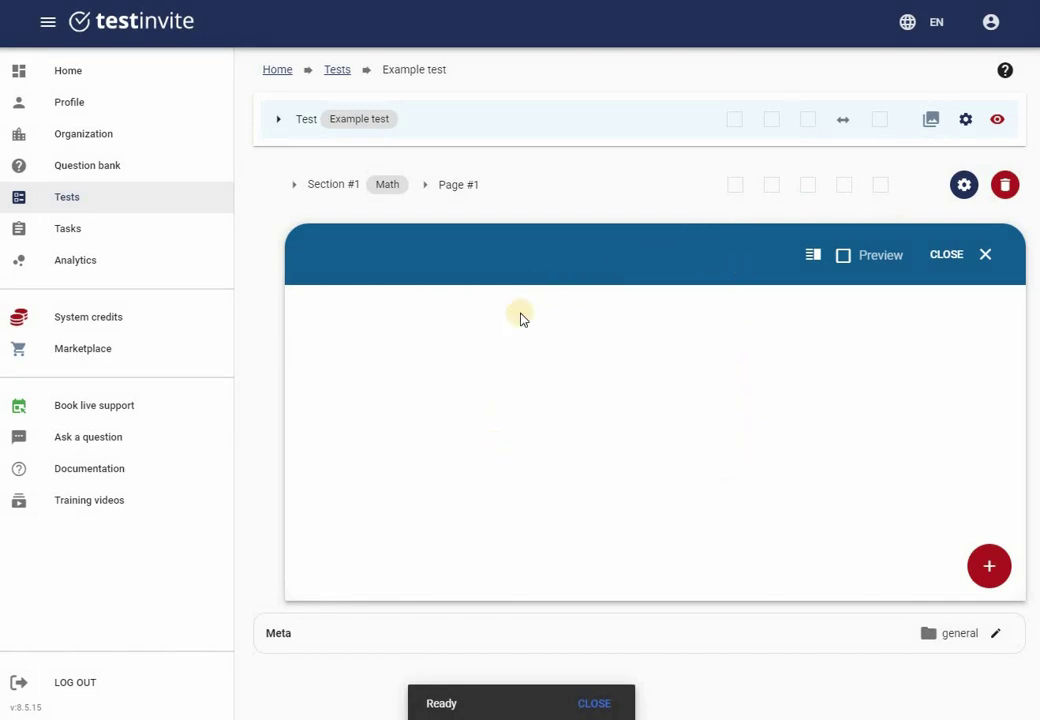
click(986, 578)
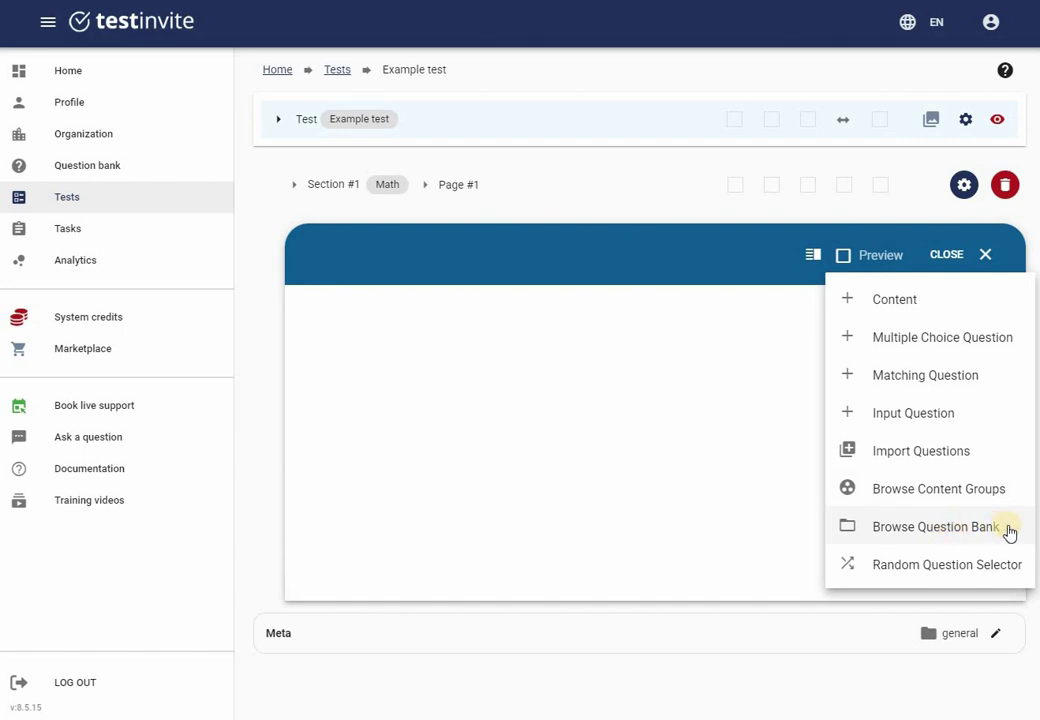
click(890, 528)
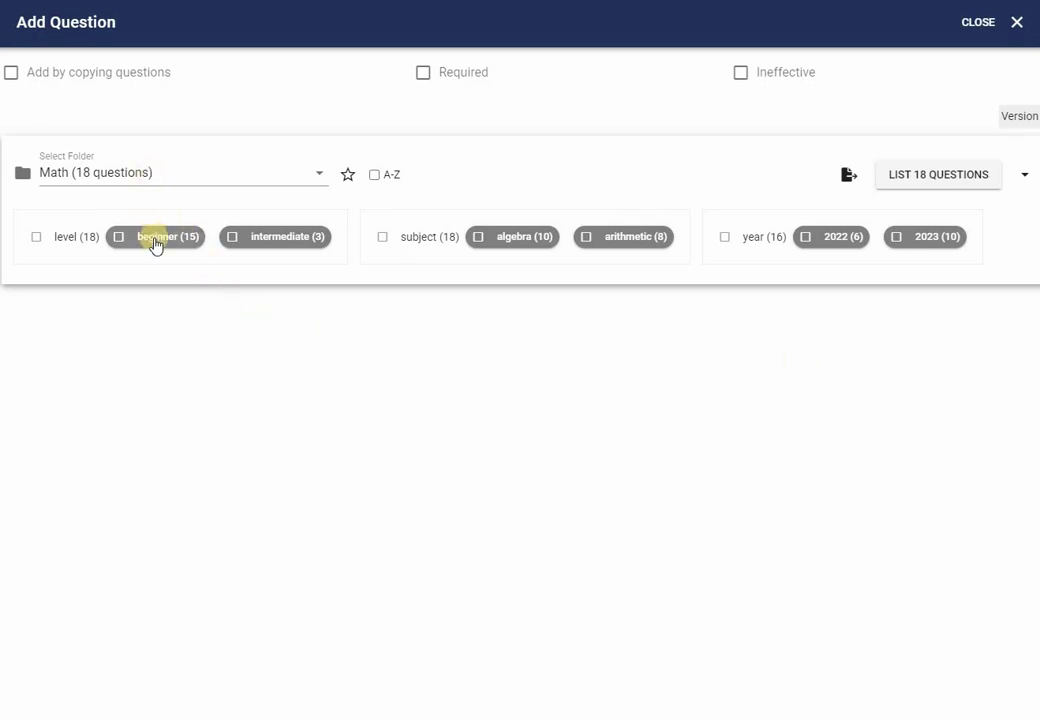
- Filter to beginner level and add the ages, bats and 'Solve X where 5X = 20' questions
click(155, 240)
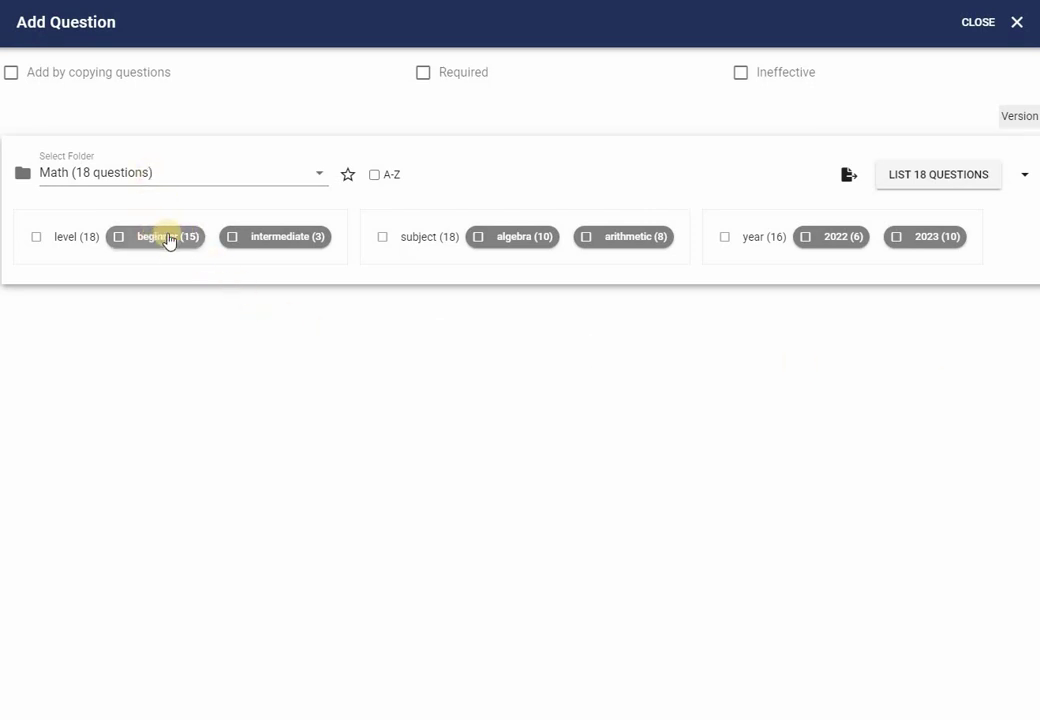
click(916, 178)
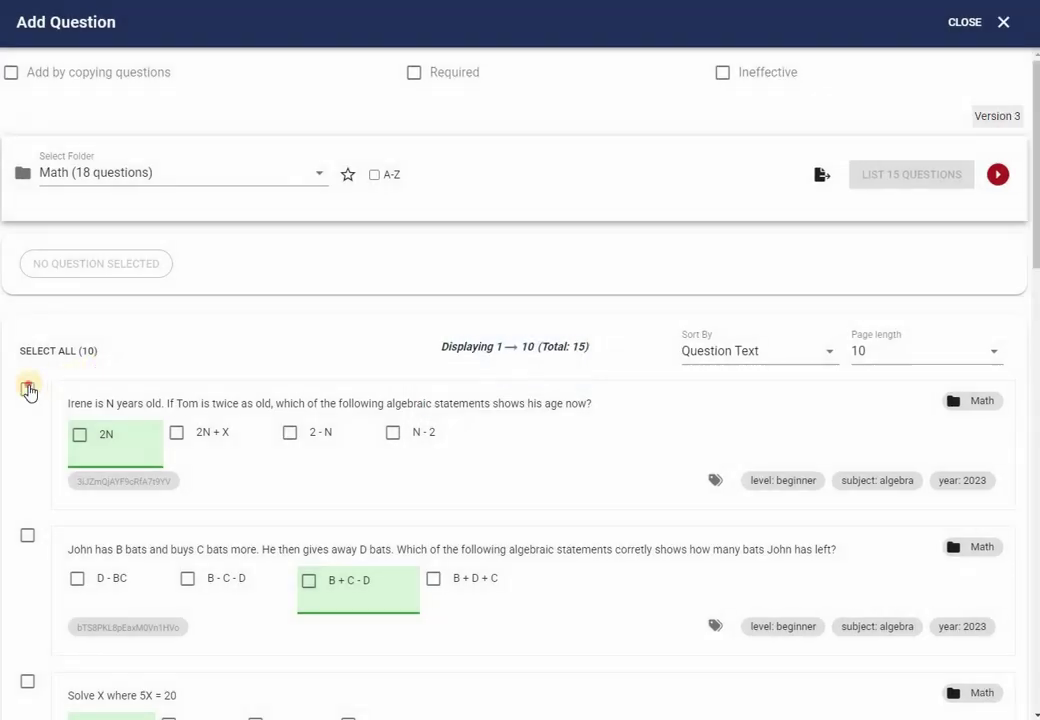
click(28, 389)
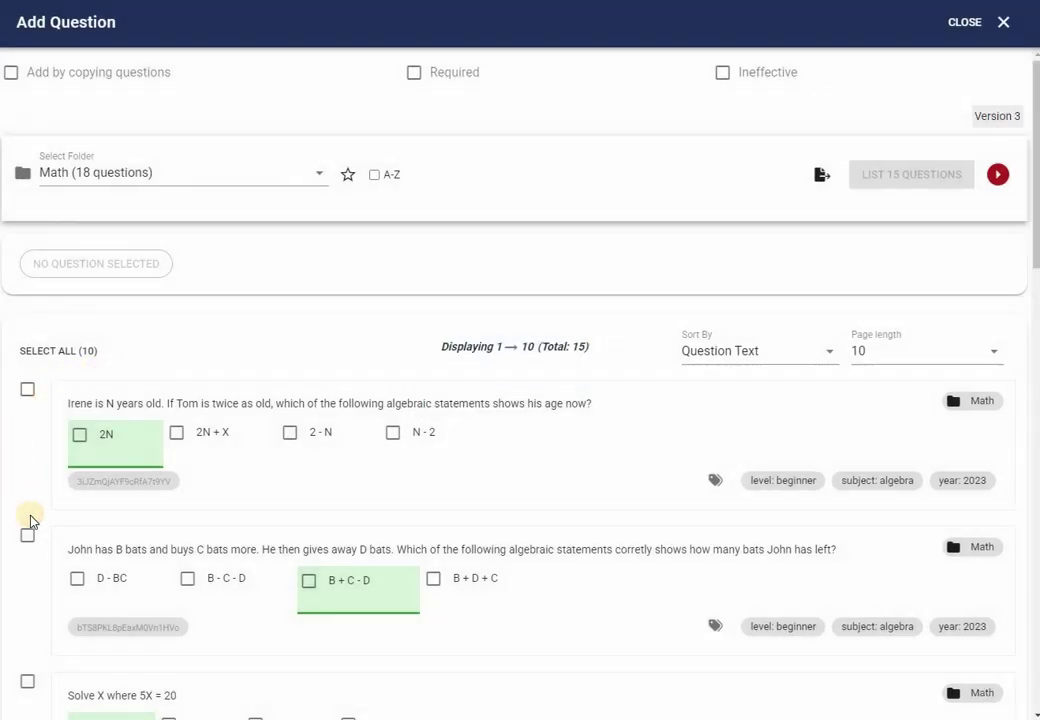
click(27, 536)
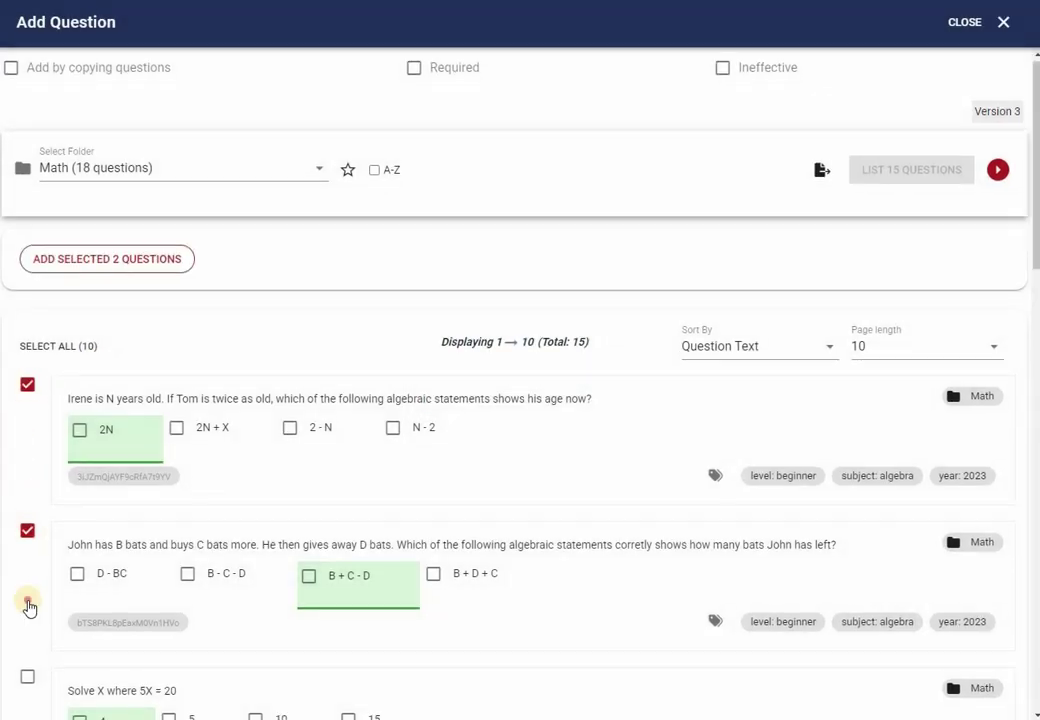
scroll(28, 606, down, 1)
click(27, 681)
click(129, 188)
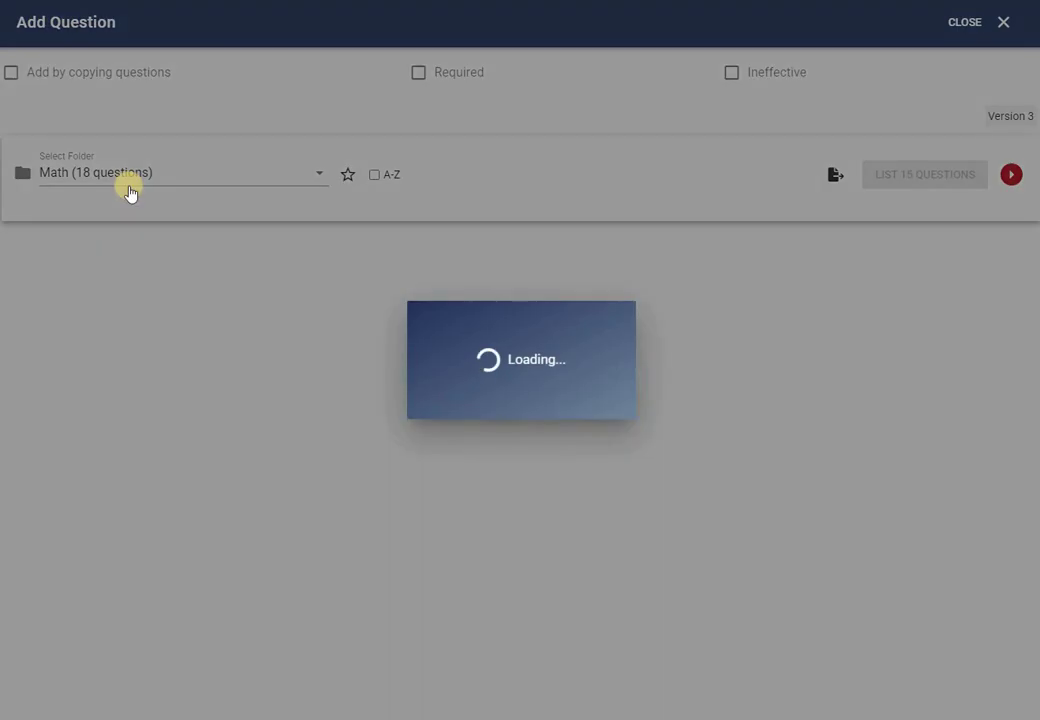
- Edit Math's Page #2 and start adding items from the question bank
scroll(396, 395, down, 2)
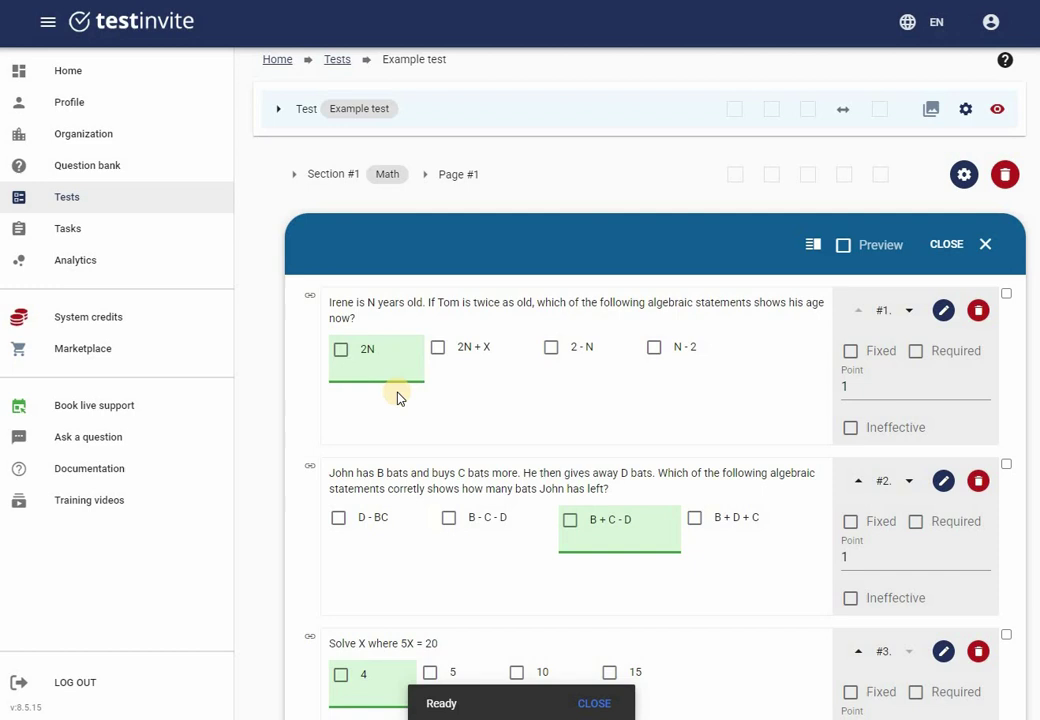
scroll(398, 398, down, 2)
scroll(398, 397, up, 1)
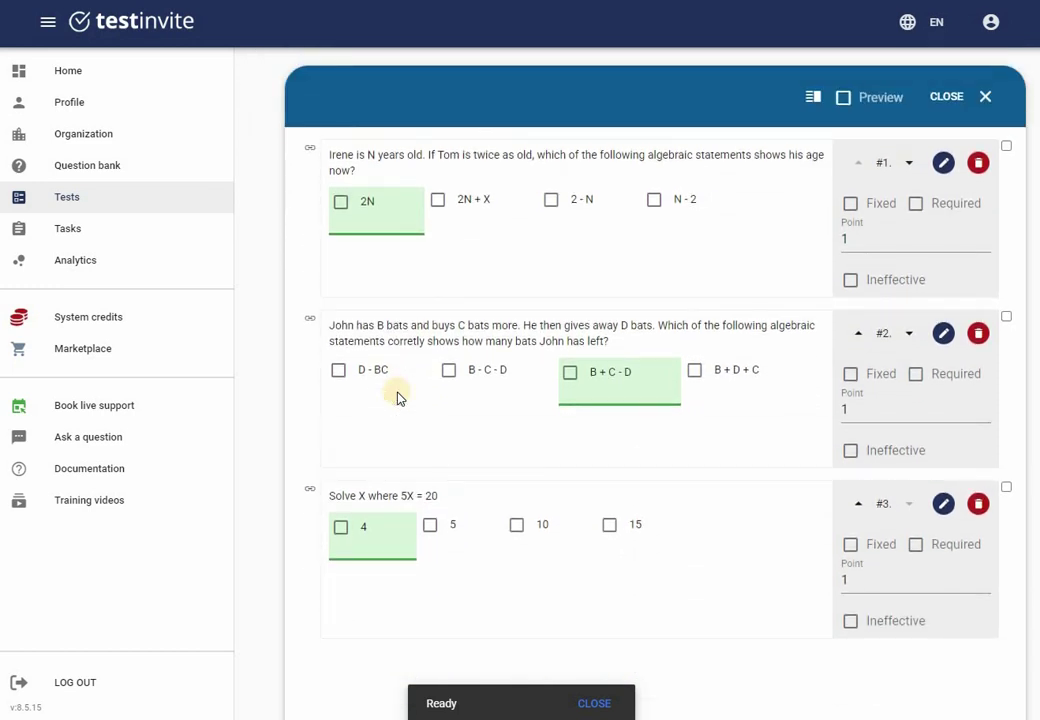
scroll(945, 178, up, 6)
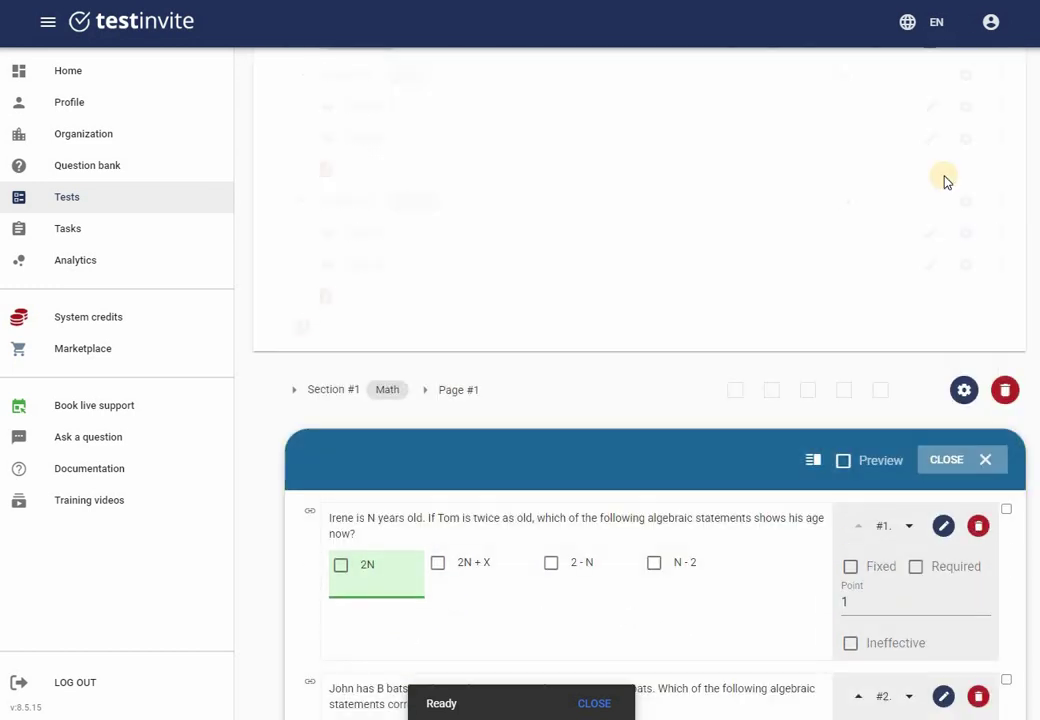
scroll(945, 178, up, 2)
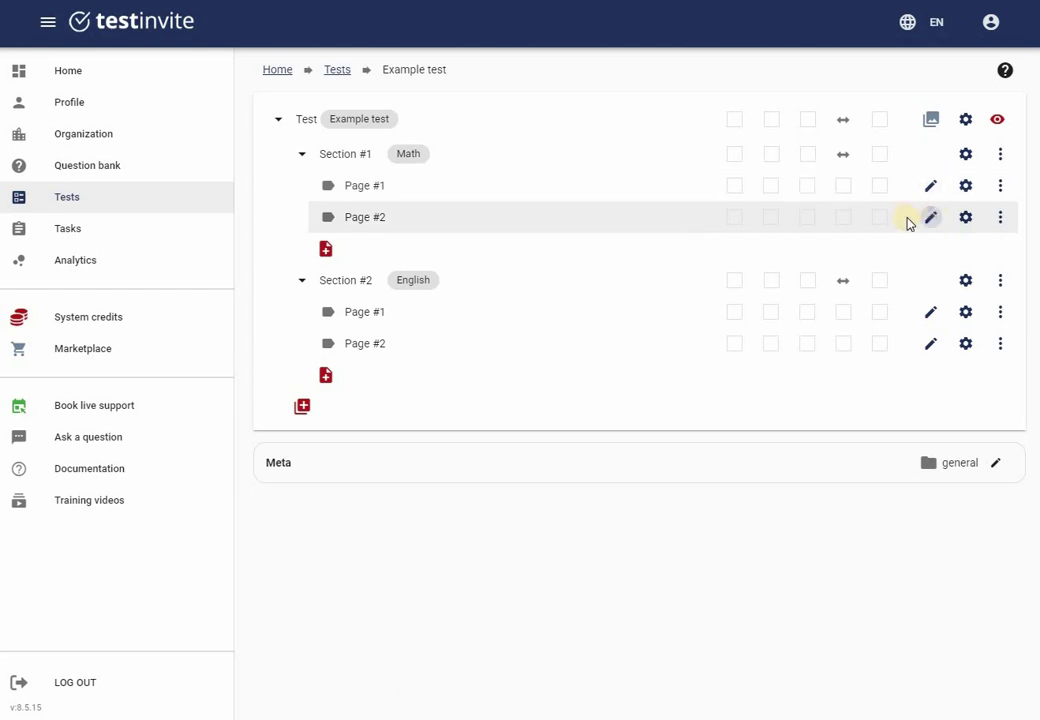
click(930, 216)
click(988, 566)
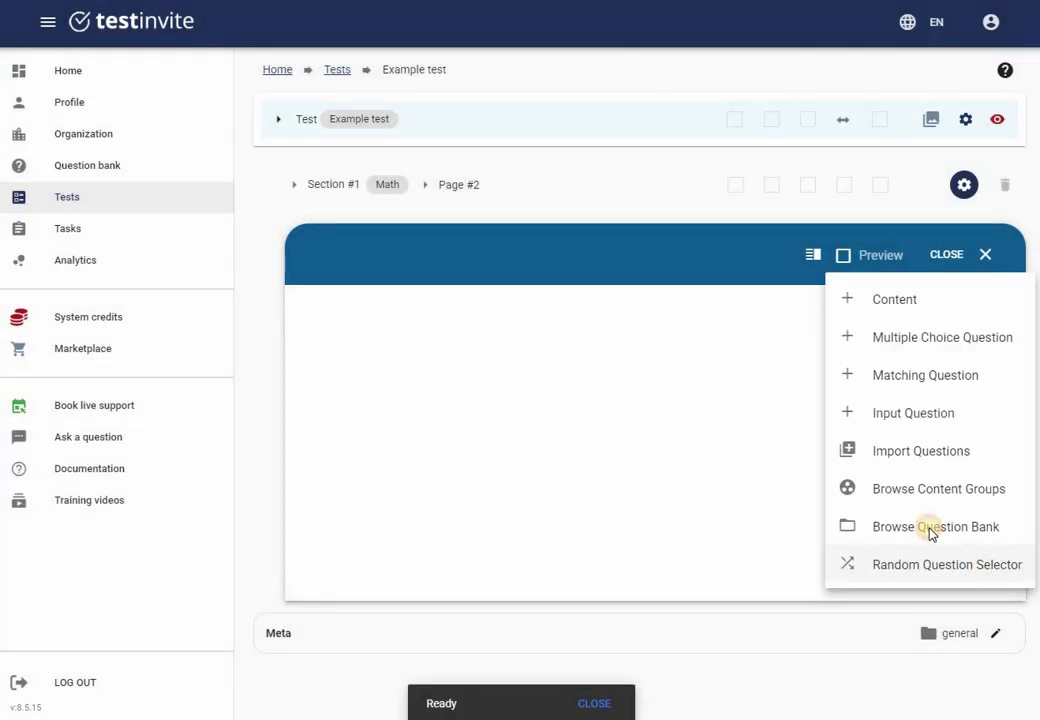
- Filter the Math questions to intermediate level and add all three listed questions
click(280, 240)
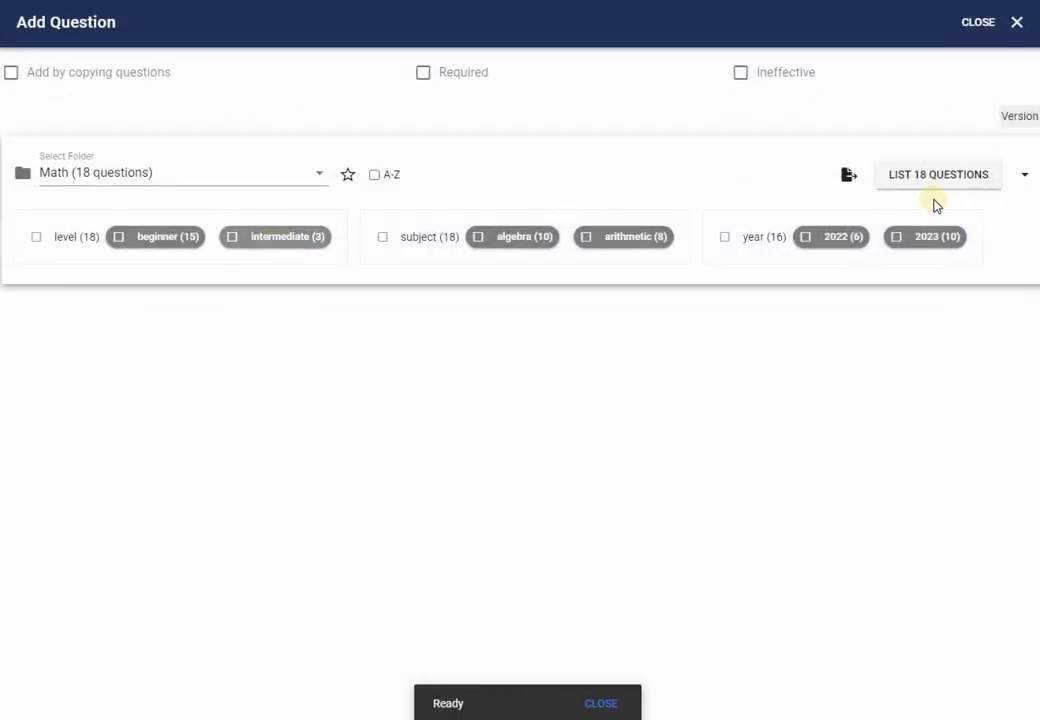
click(945, 180)
click(24, 390)
click(30, 527)
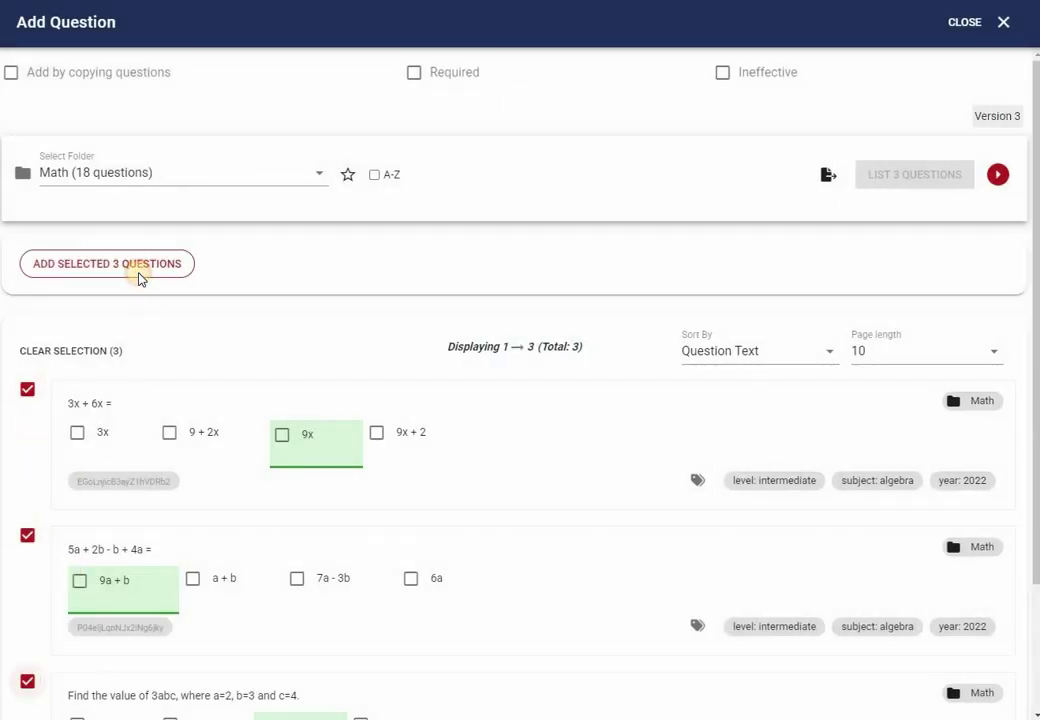
click(139, 272)
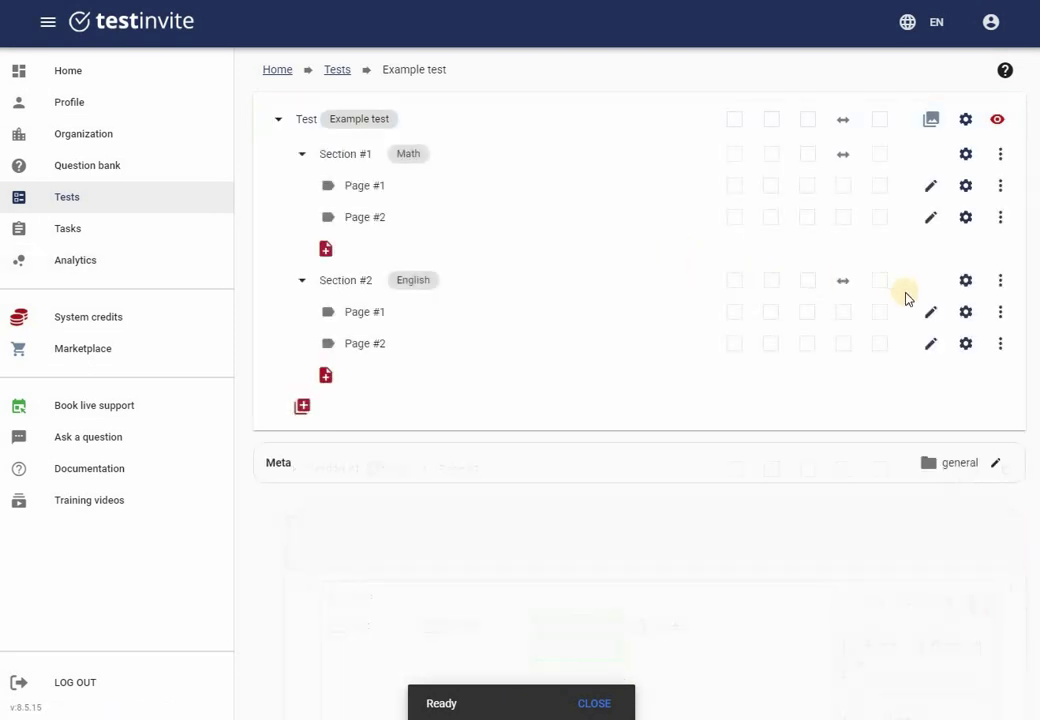
- Edit English's Page #1 and browse the English question-bank folder
click(931, 312)
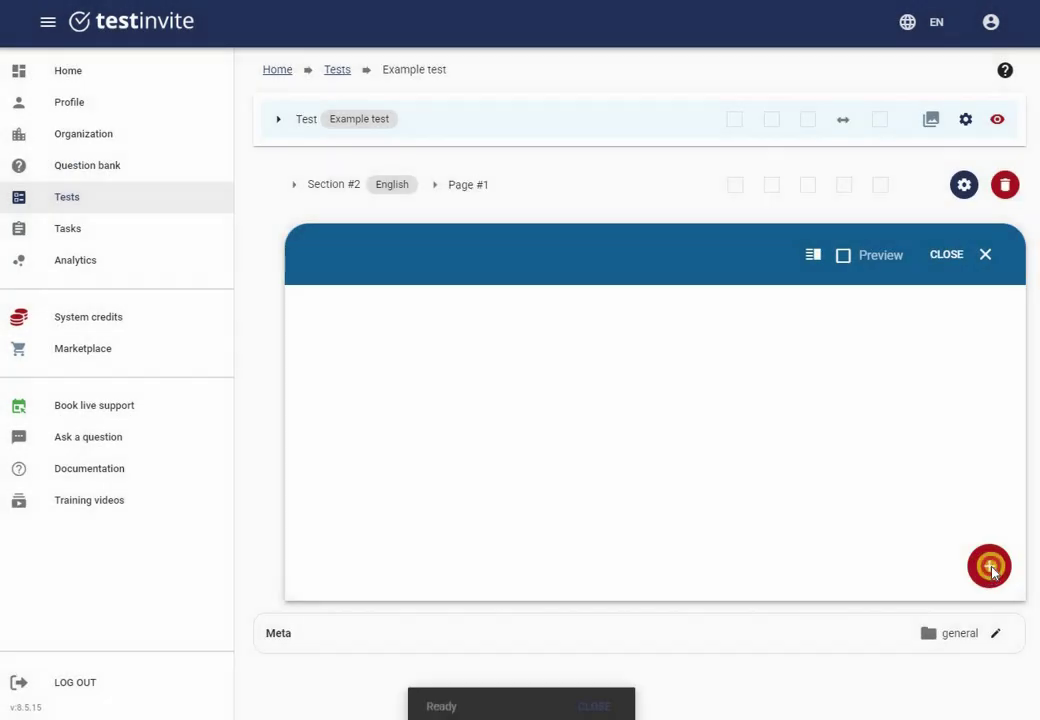
click(990, 566)
click(950, 537)
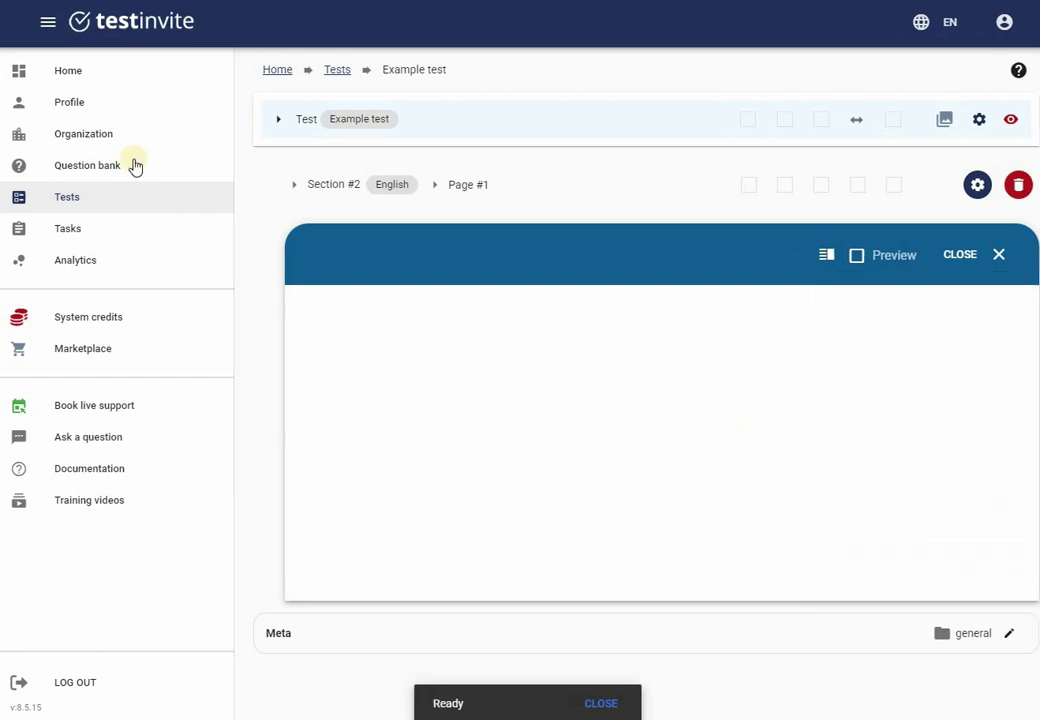
click(75, 176)
click(88, 221)
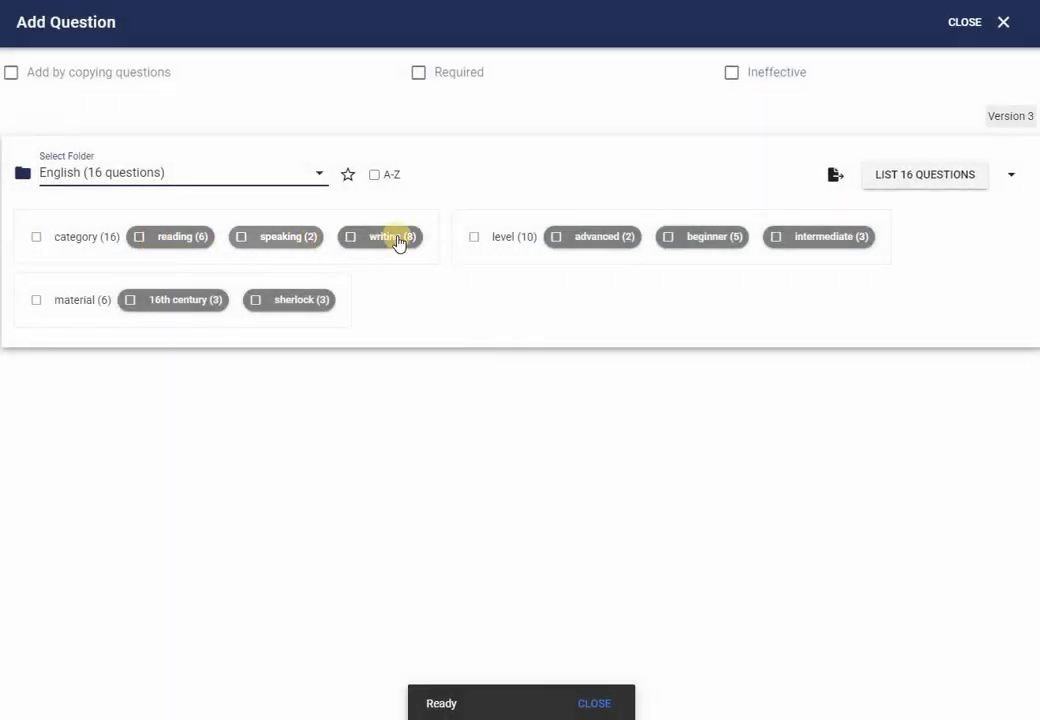
- Filter to writing questions and add the first two of the eight listed
click(396, 238)
click(898, 180)
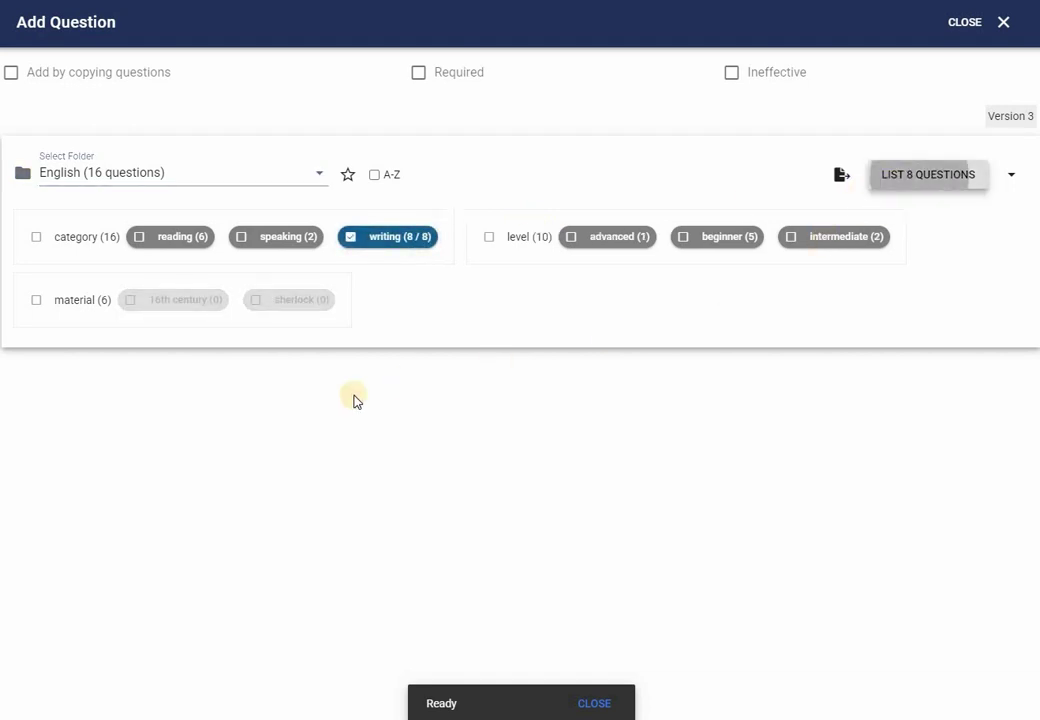
click(27, 389)
click(27, 615)
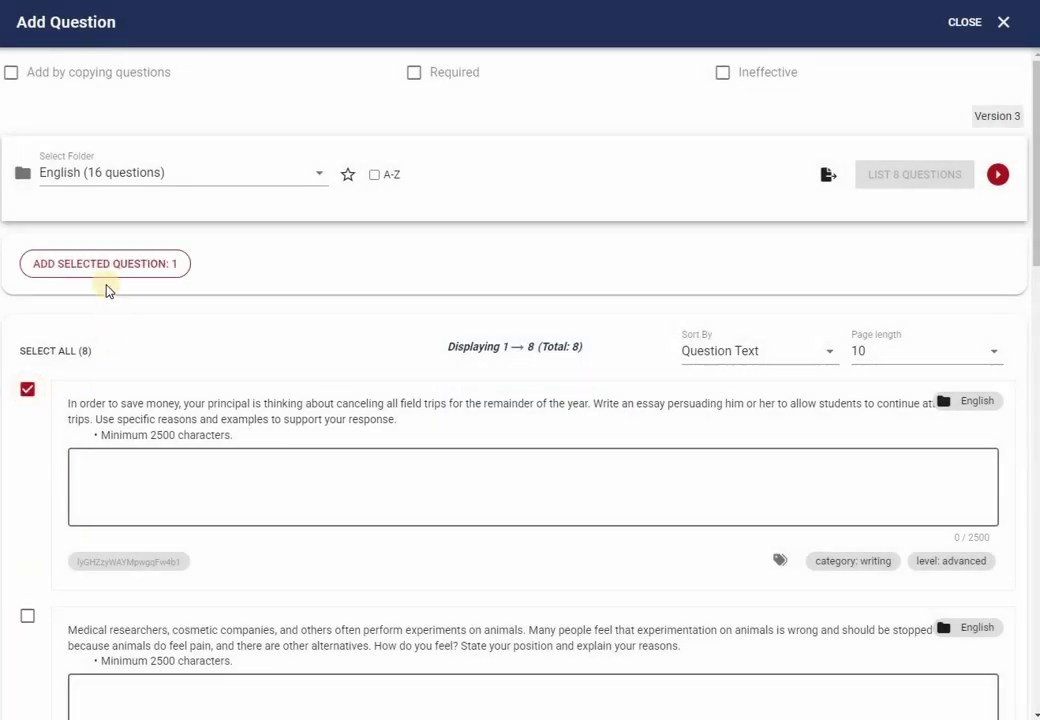
click(101, 268)
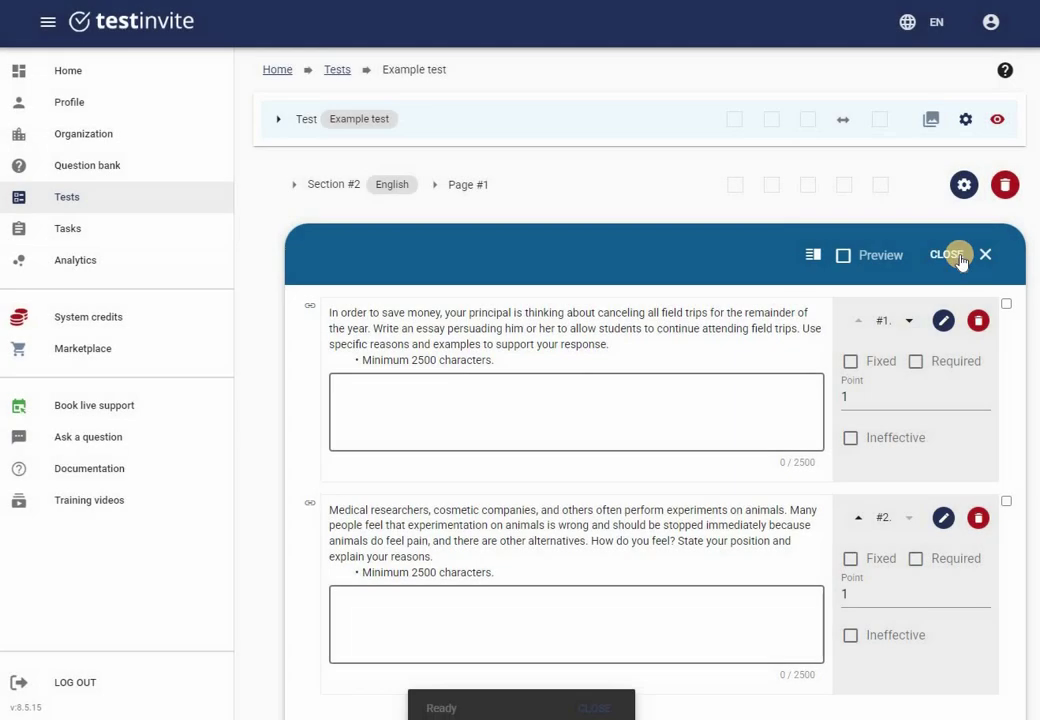
- Edit English's Page #2 and browse the English question-bank folder
click(958, 257)
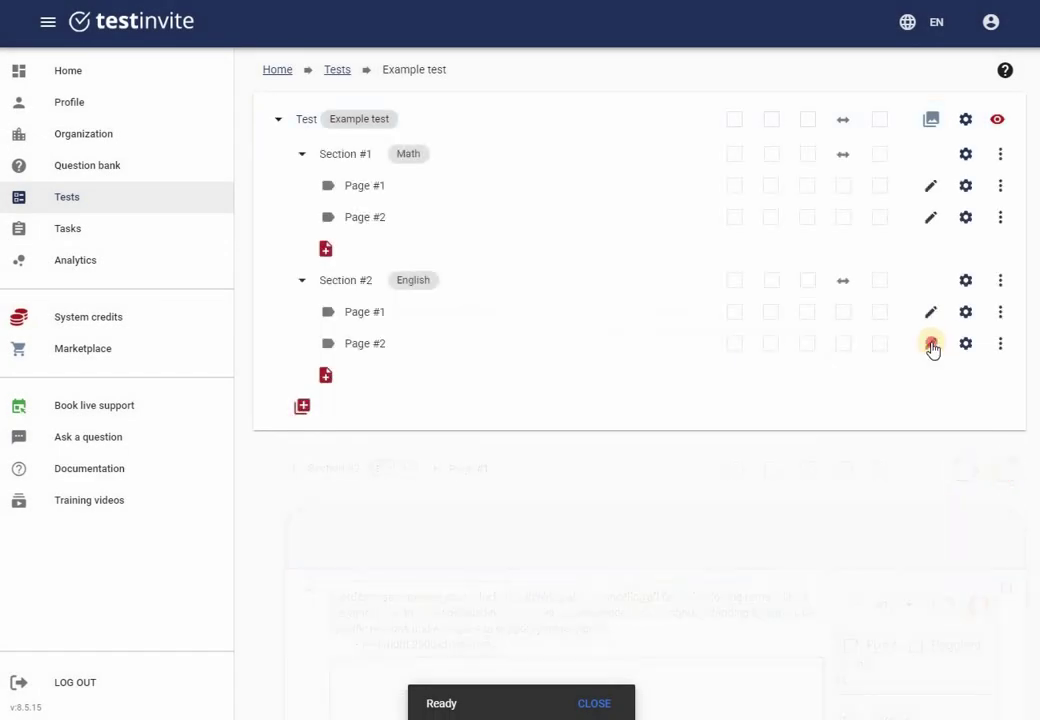
click(930, 345)
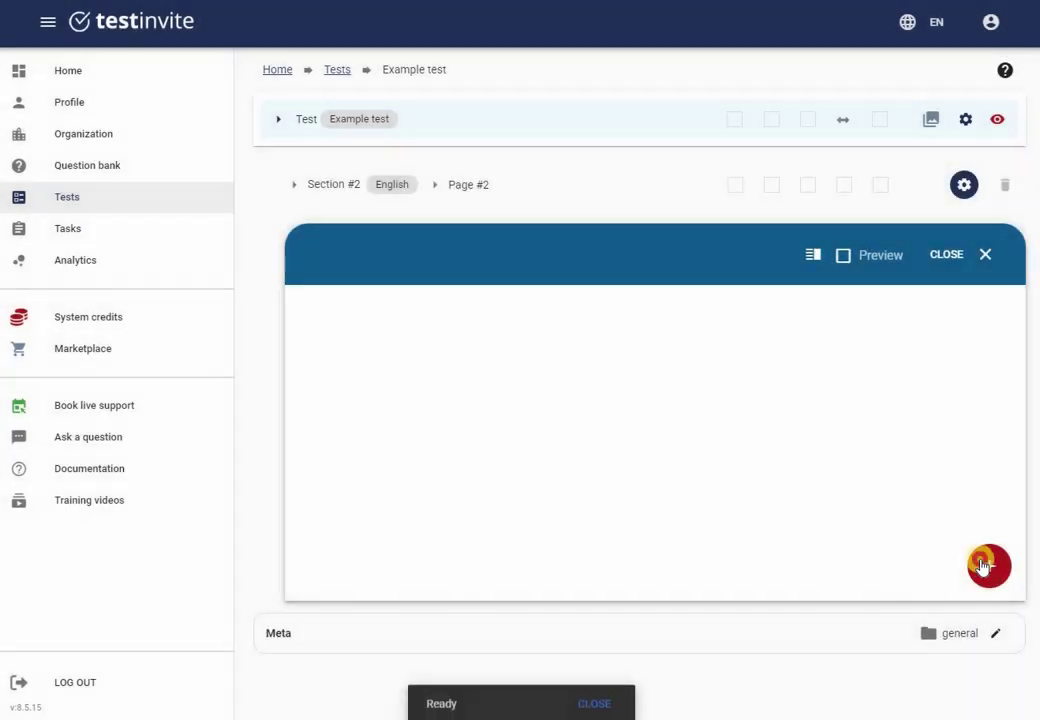
click(989, 566)
click(921, 530)
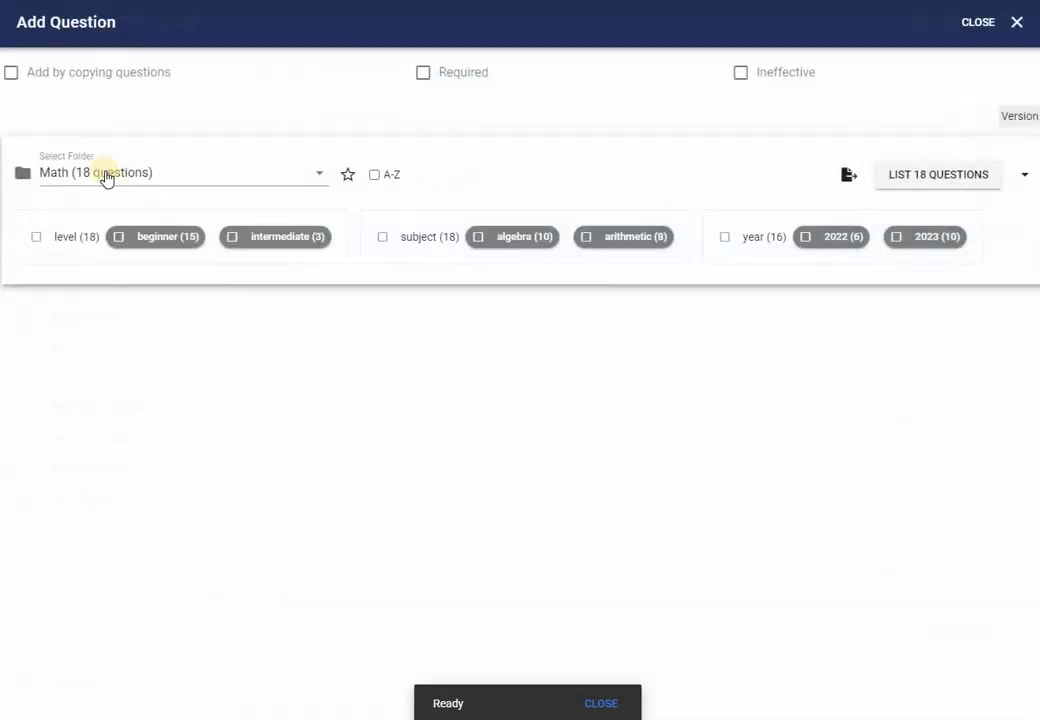
click(98, 196)
click(95, 224)
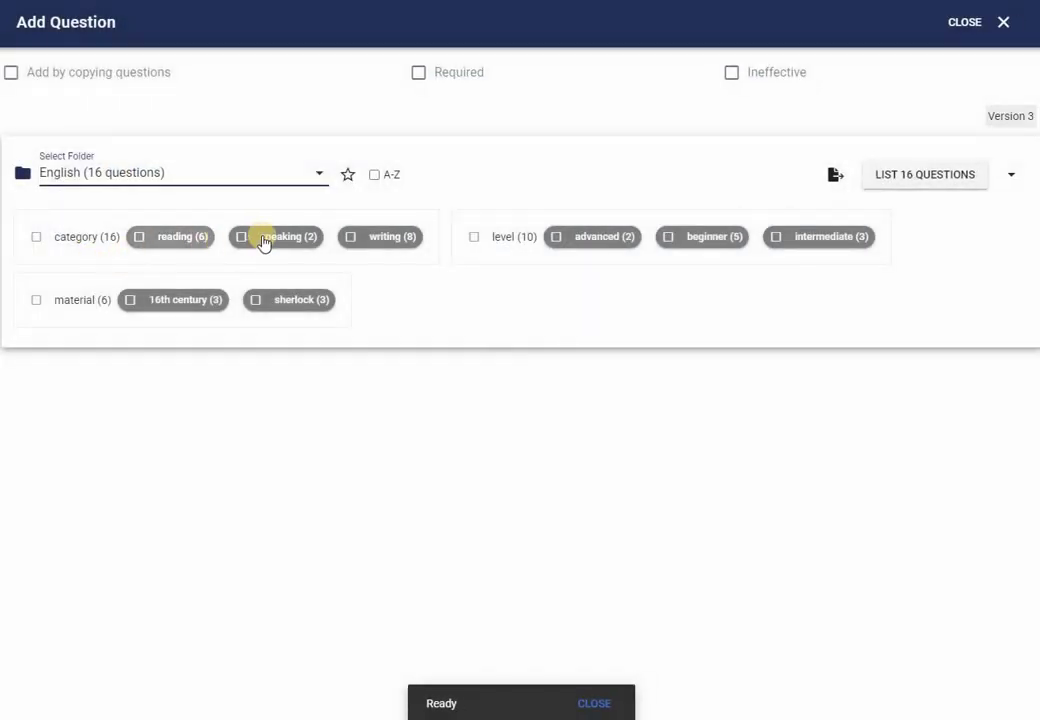
- Filter to speaking questions, add the human cloning question, and close the editor
click(270, 240)
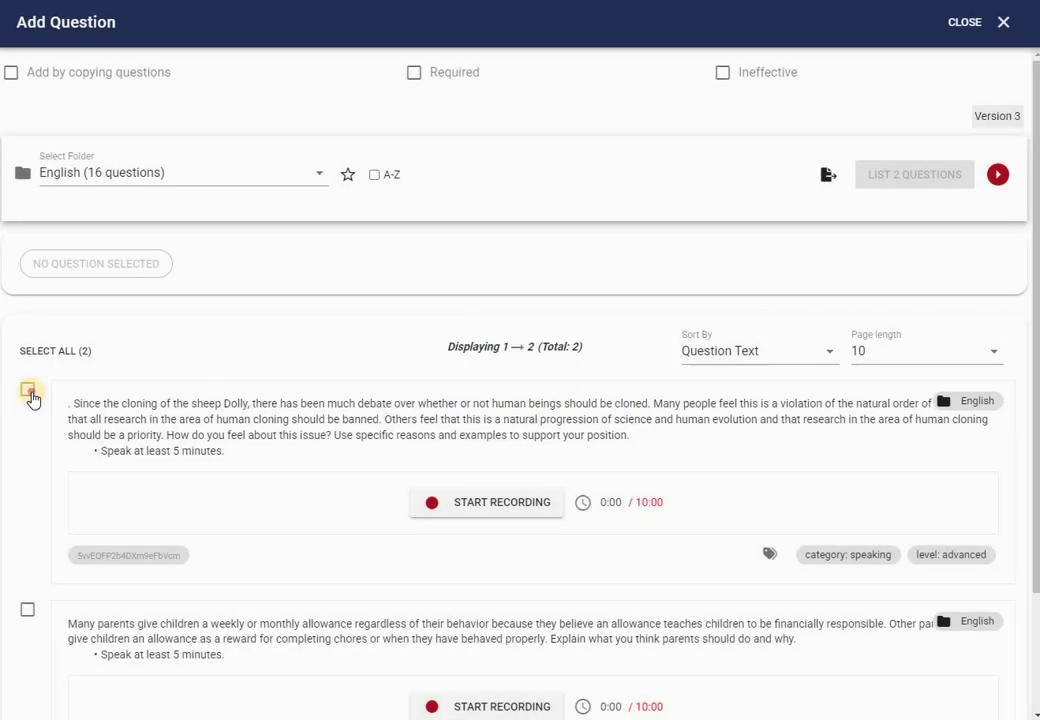
click(28, 390)
click(85, 264)
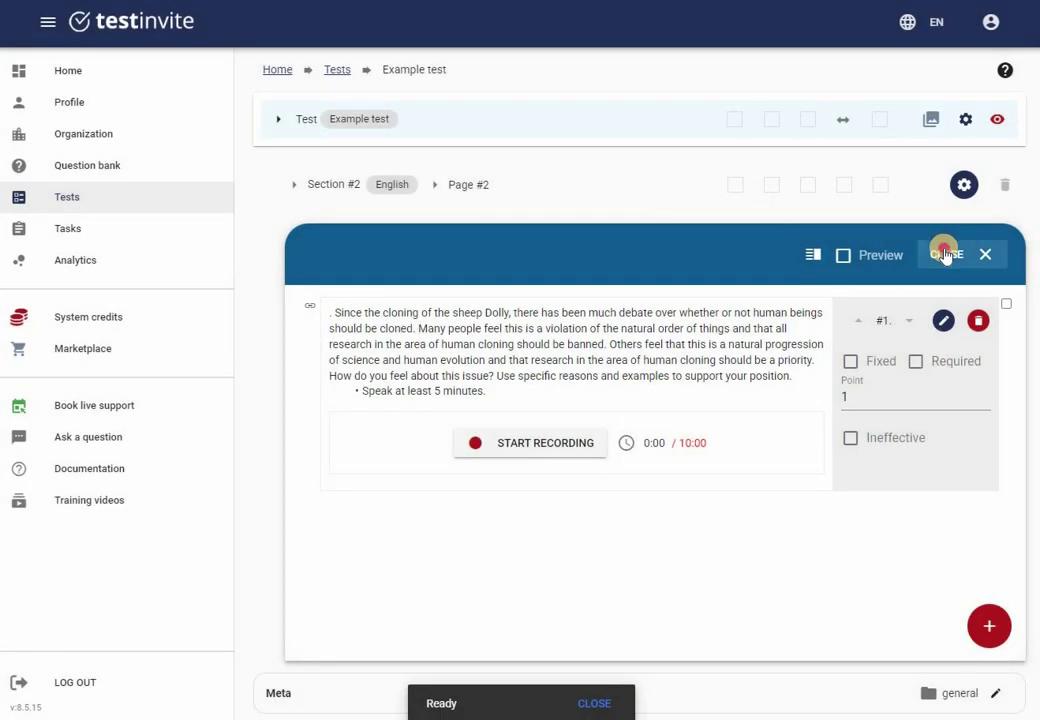
click(945, 254)
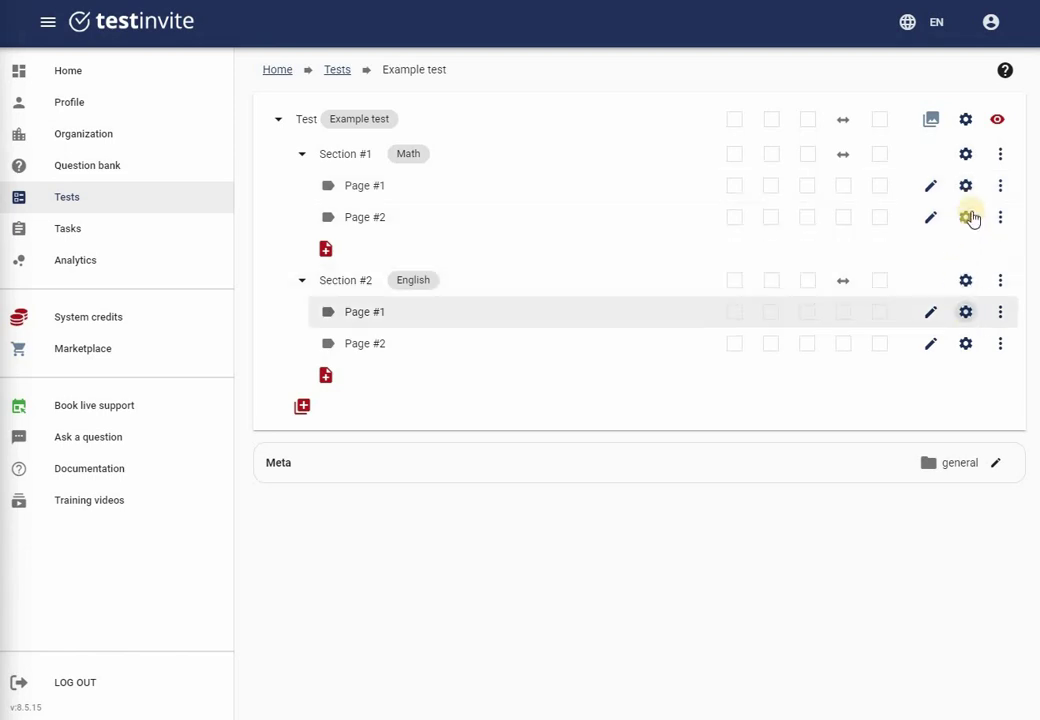
- Switch on a 10-minute time limit in Example test's settings and save
click(965, 120)
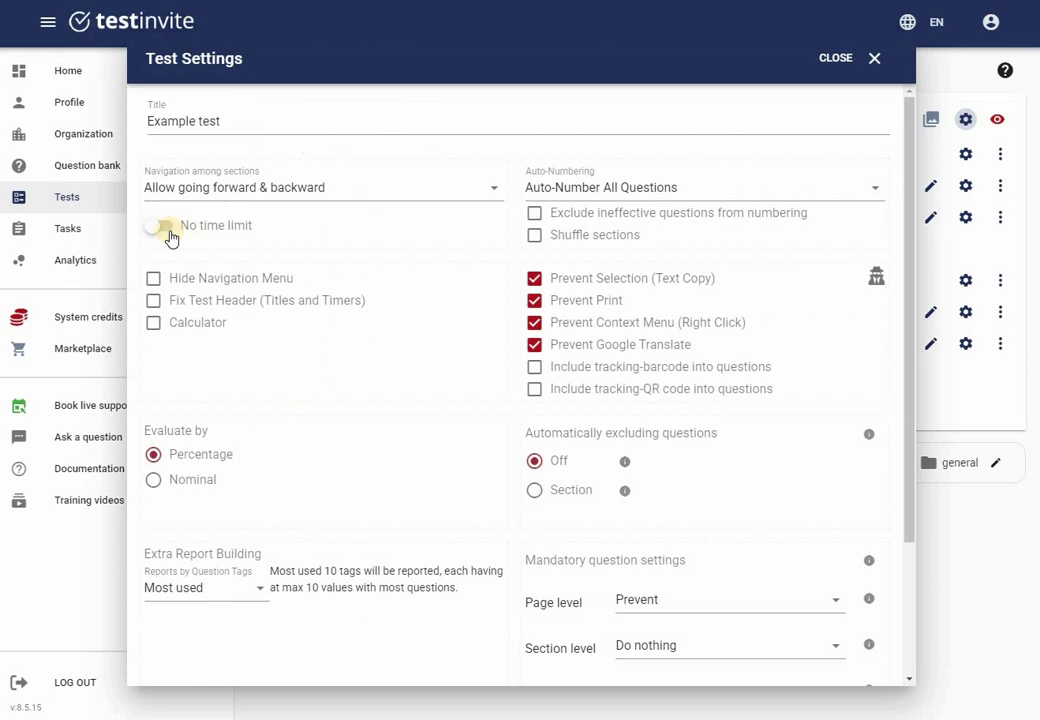
click(255, 225)
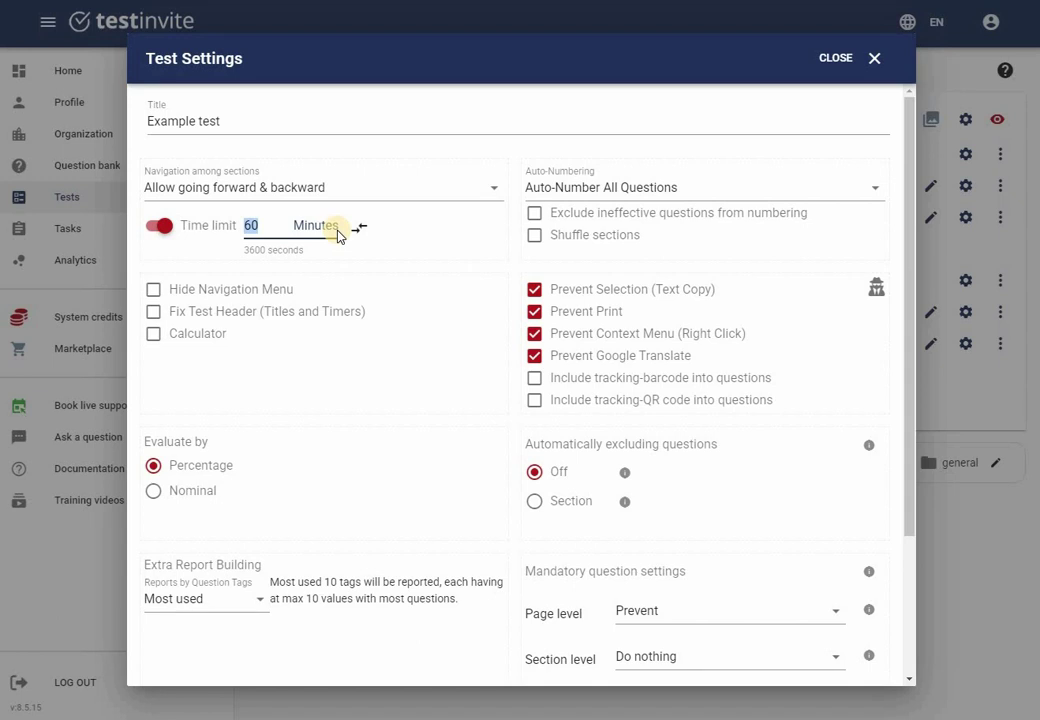
text(10)
scroll(817, 613, down, 3)
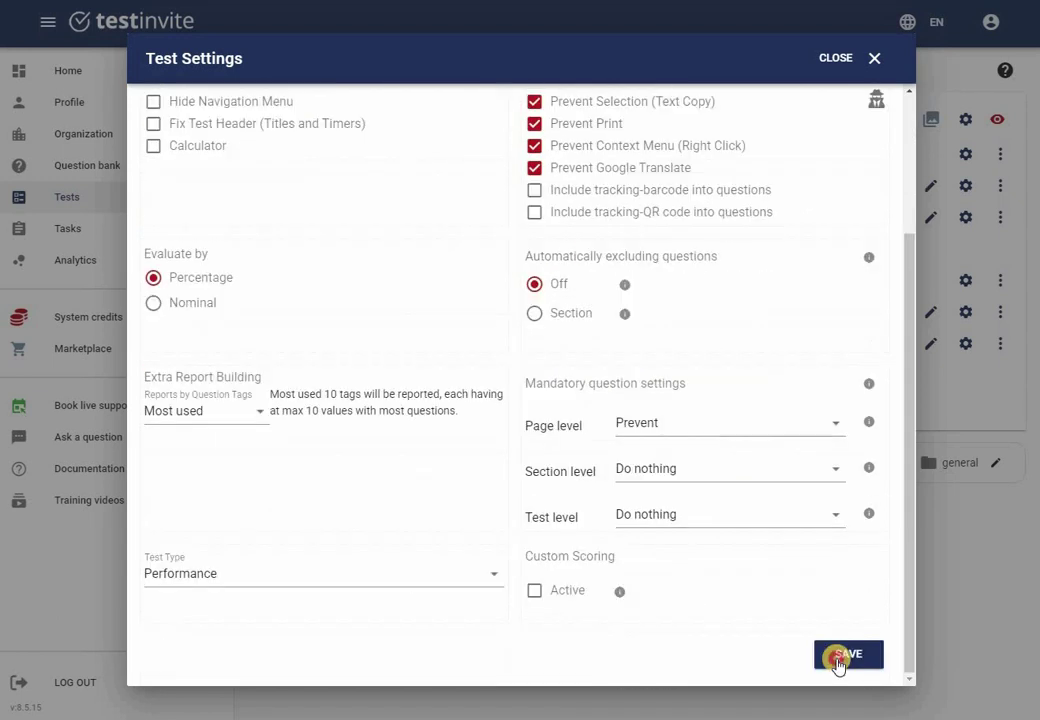
click(846, 655)
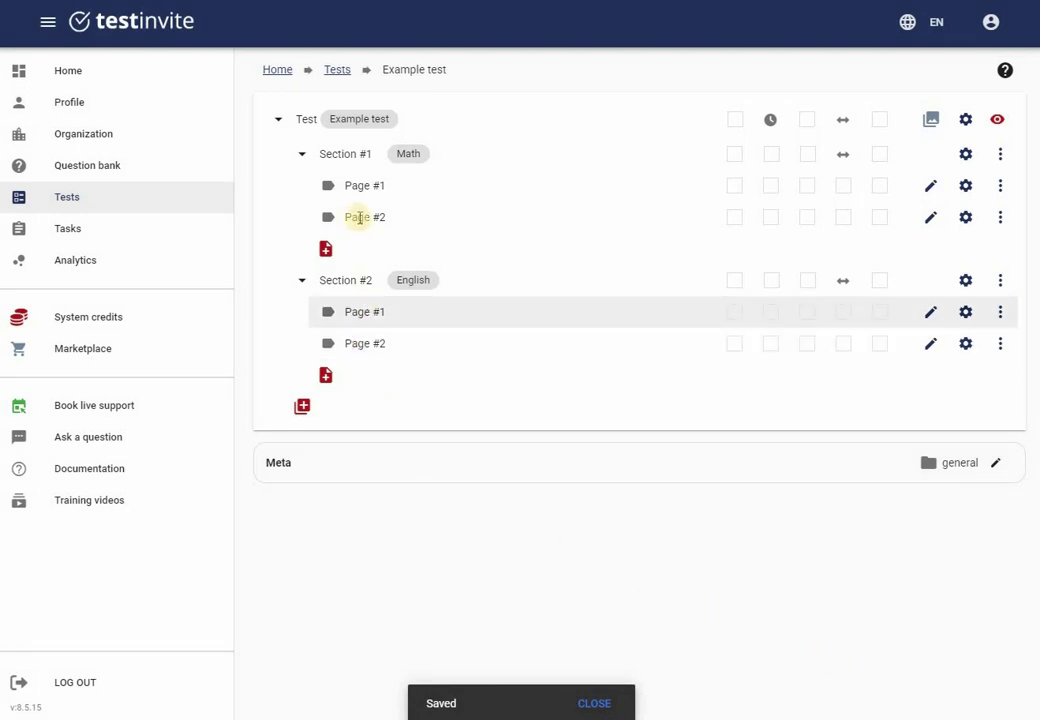
- Preview Example test in Test Mode
click(1000, 120)
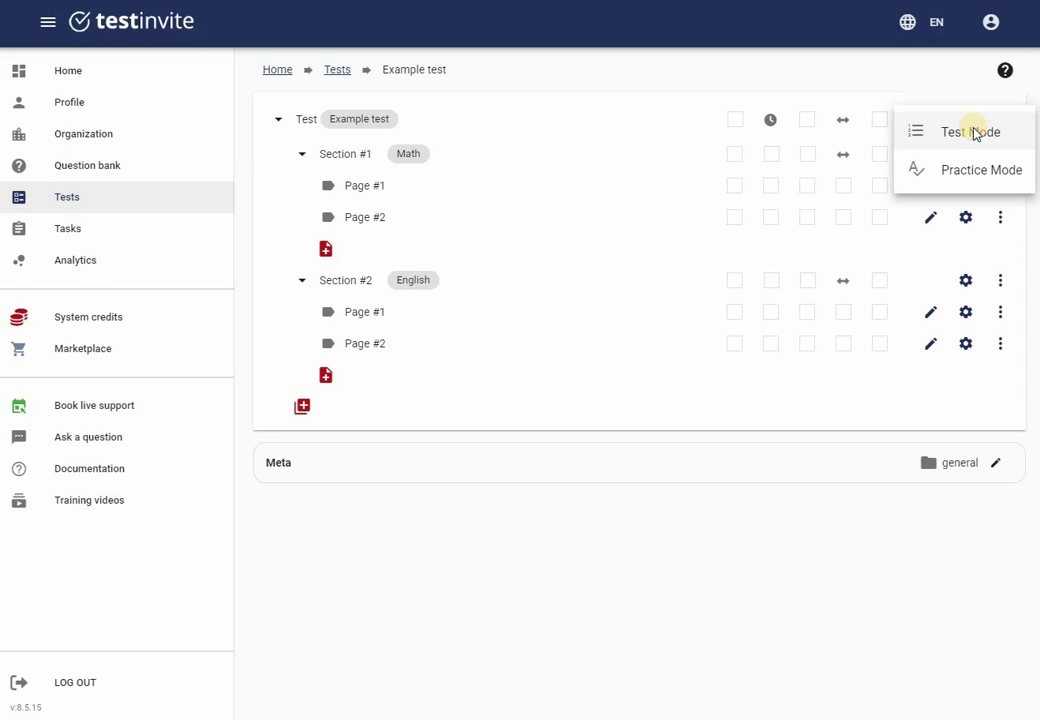
click(972, 132)
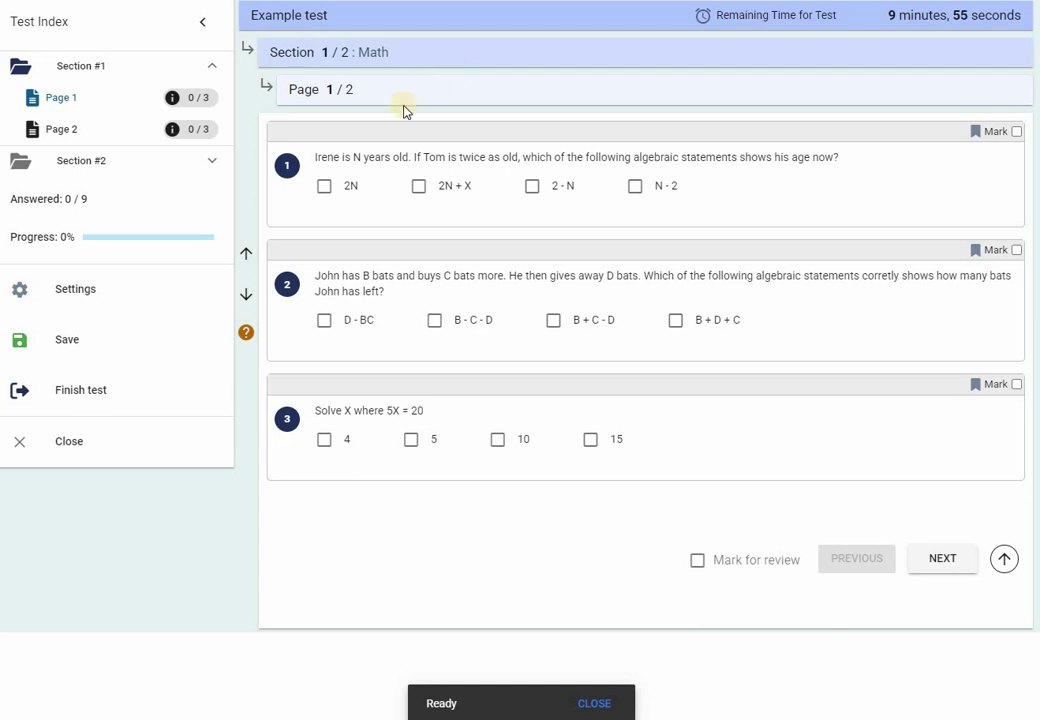
- Answer Math questions 1–5 with 2N, D - BC, 4, 9 + 2x and 9a + b, reaching English Page 1
click(324, 186)
click(321, 321)
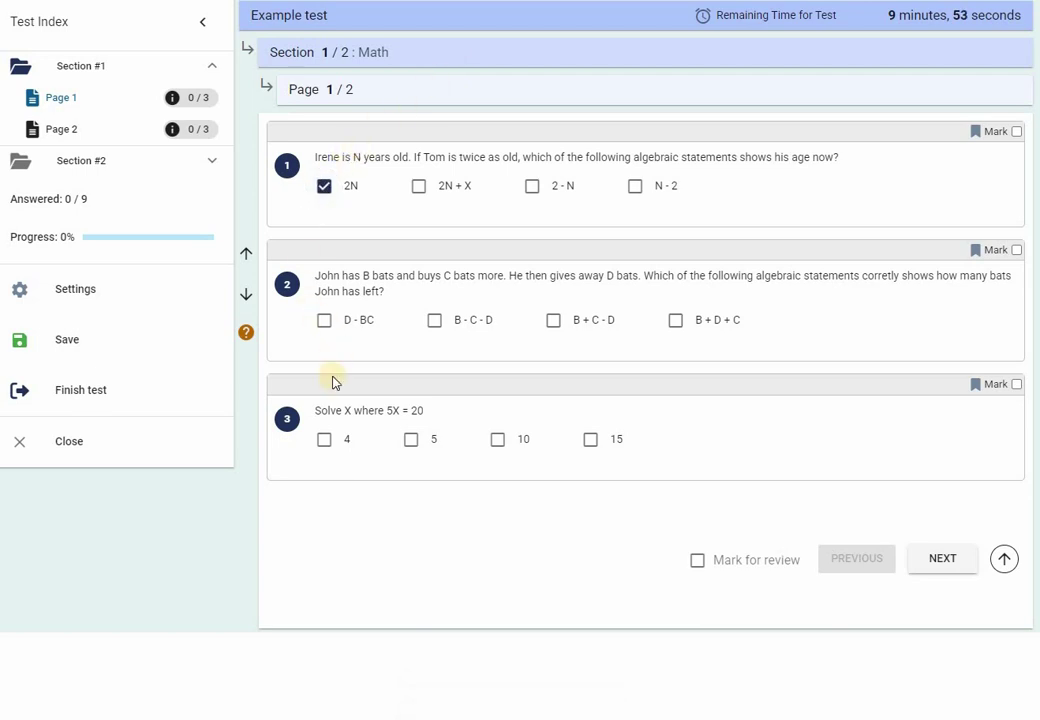
click(324, 441)
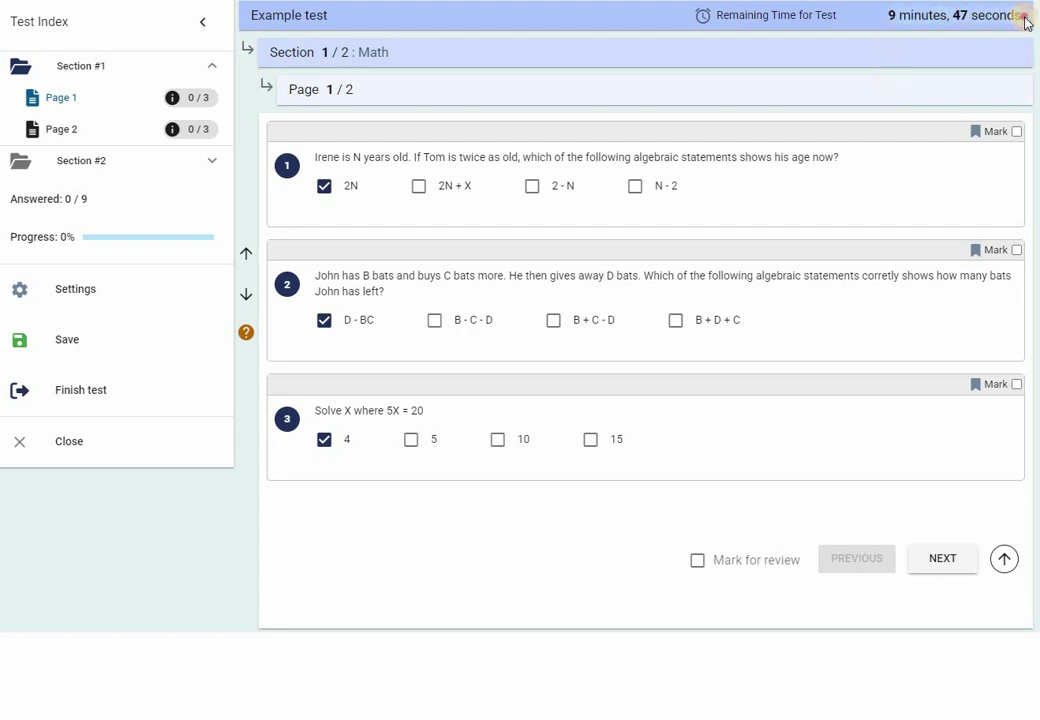
click(942, 566)
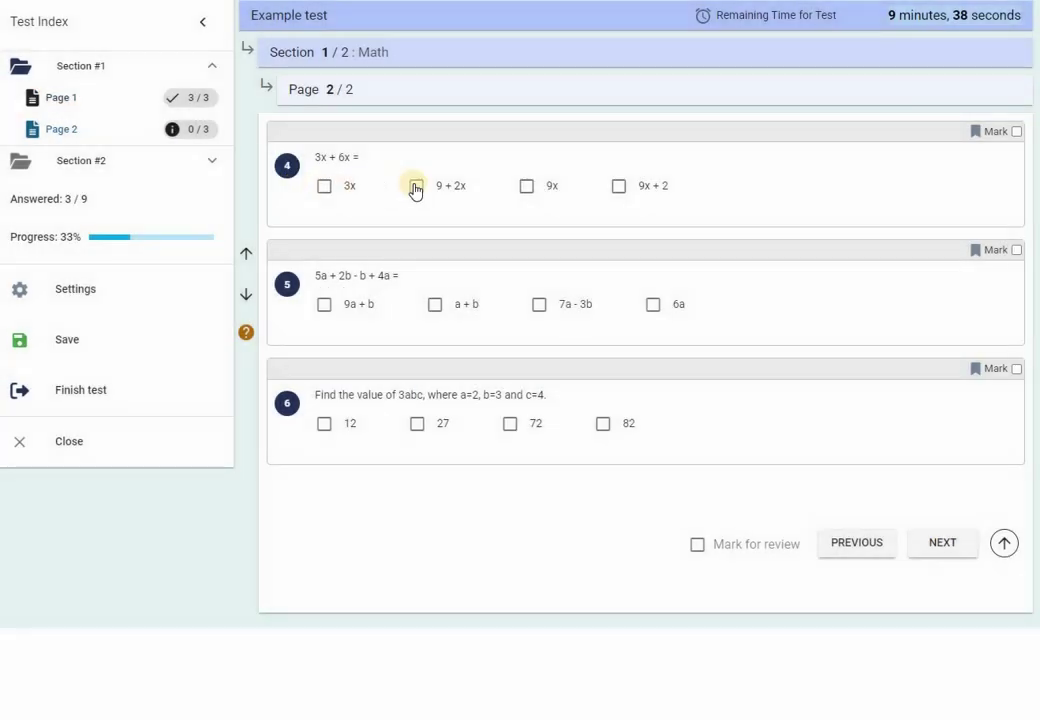
click(416, 186)
click(324, 304)
click(929, 547)
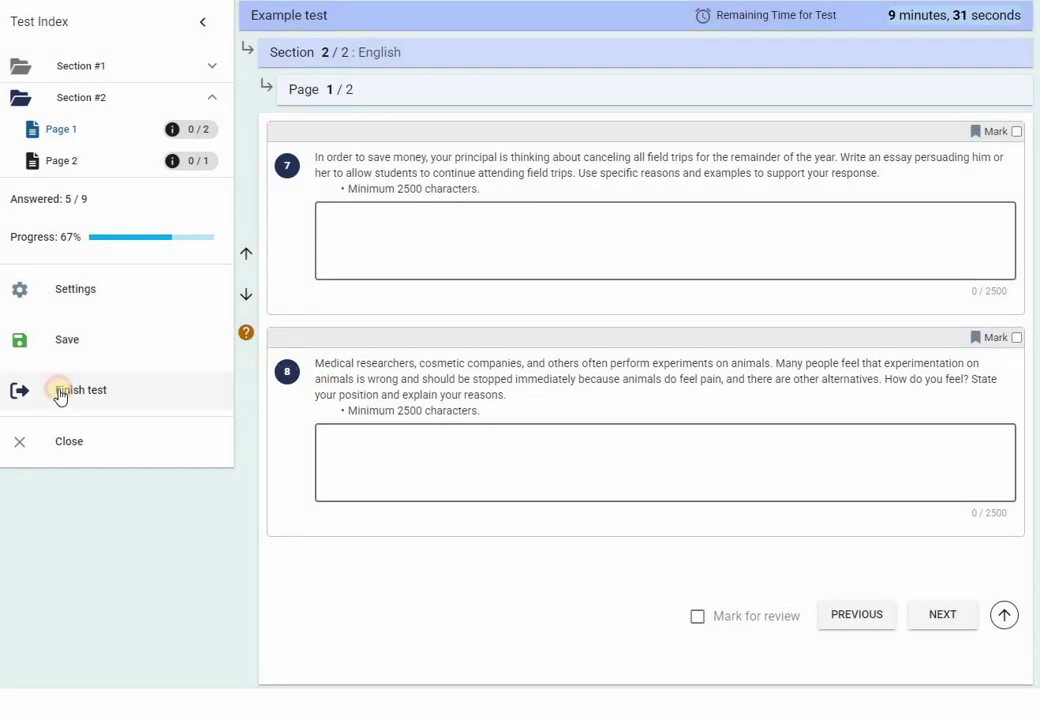
- Finish the test, confirm submission, and close the test-over page
click(146, 396)
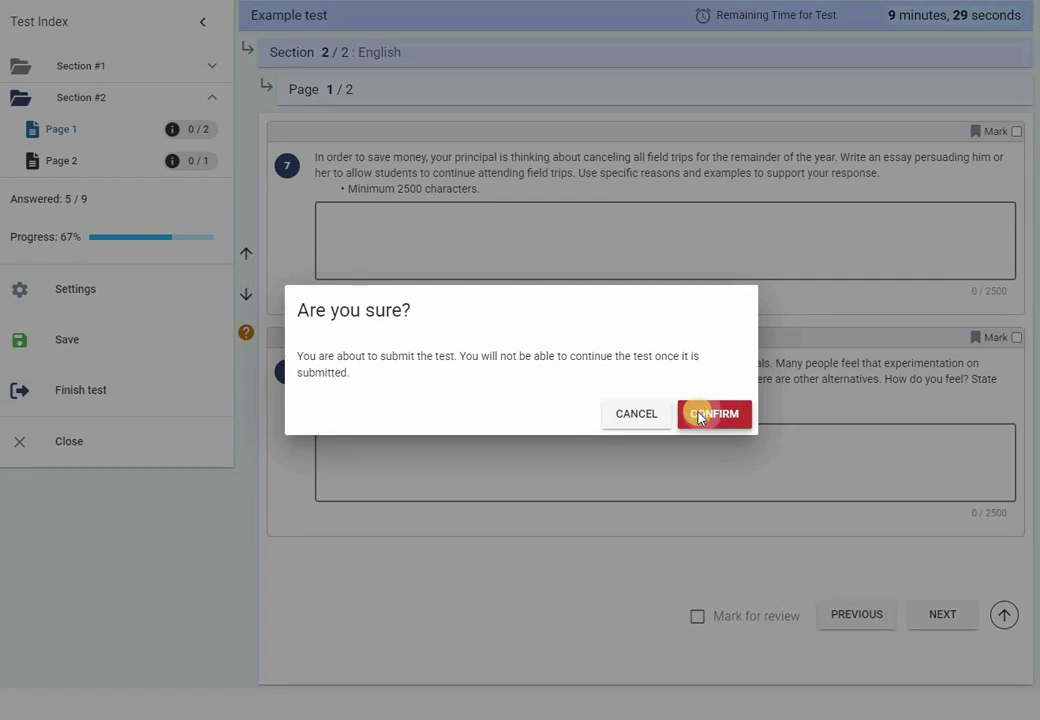
click(697, 416)
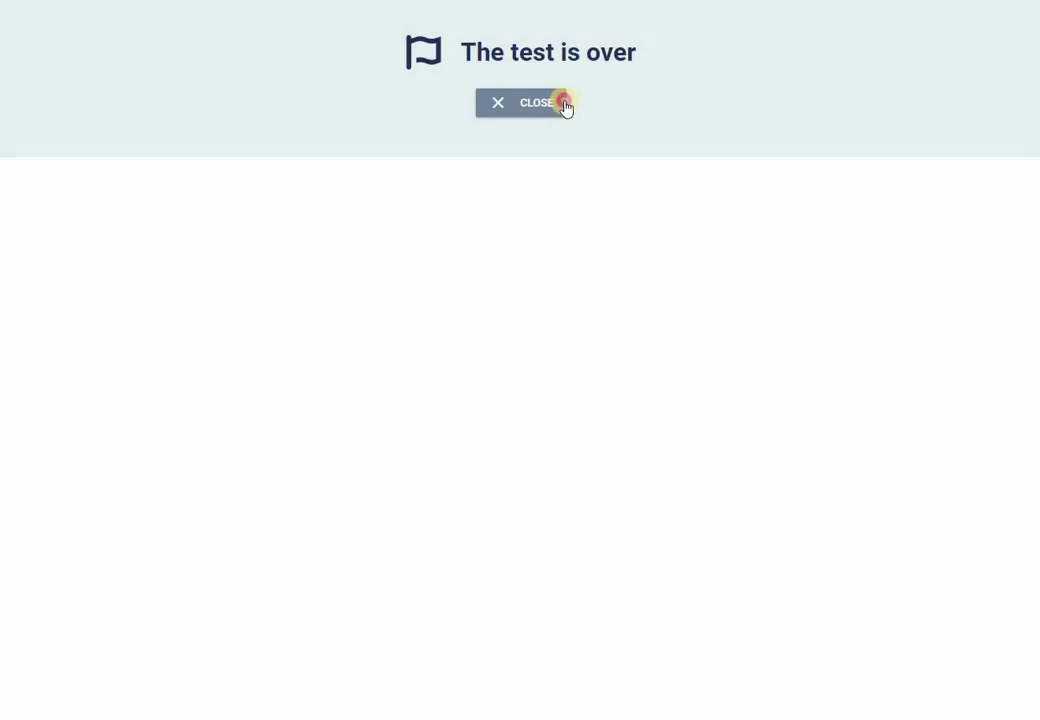
click(560, 104)
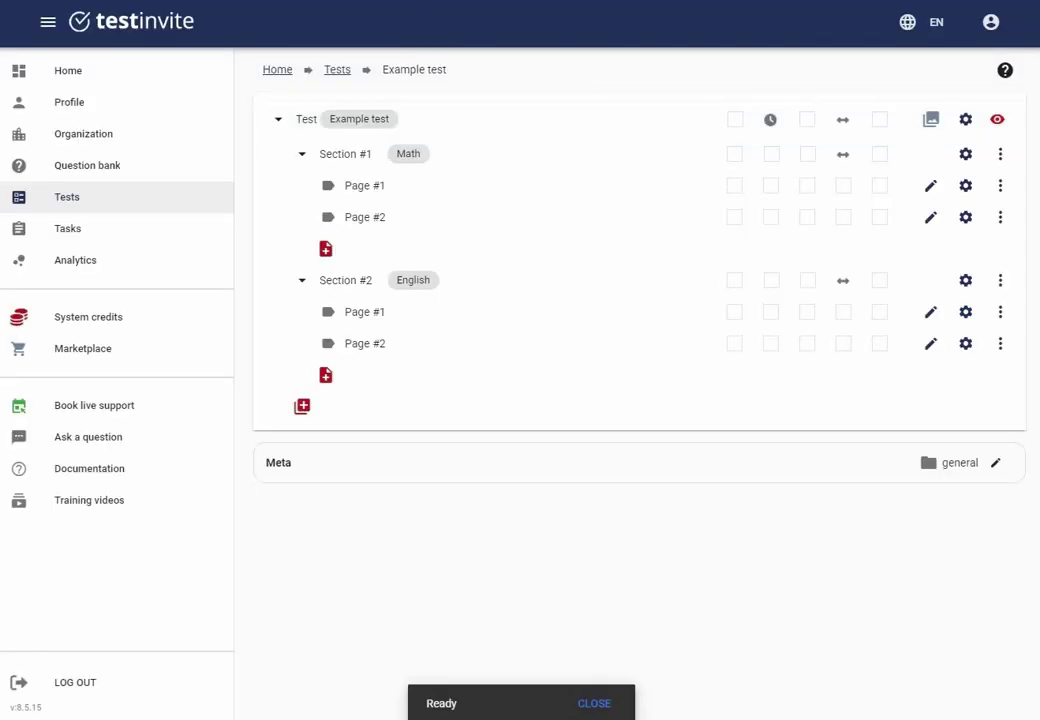